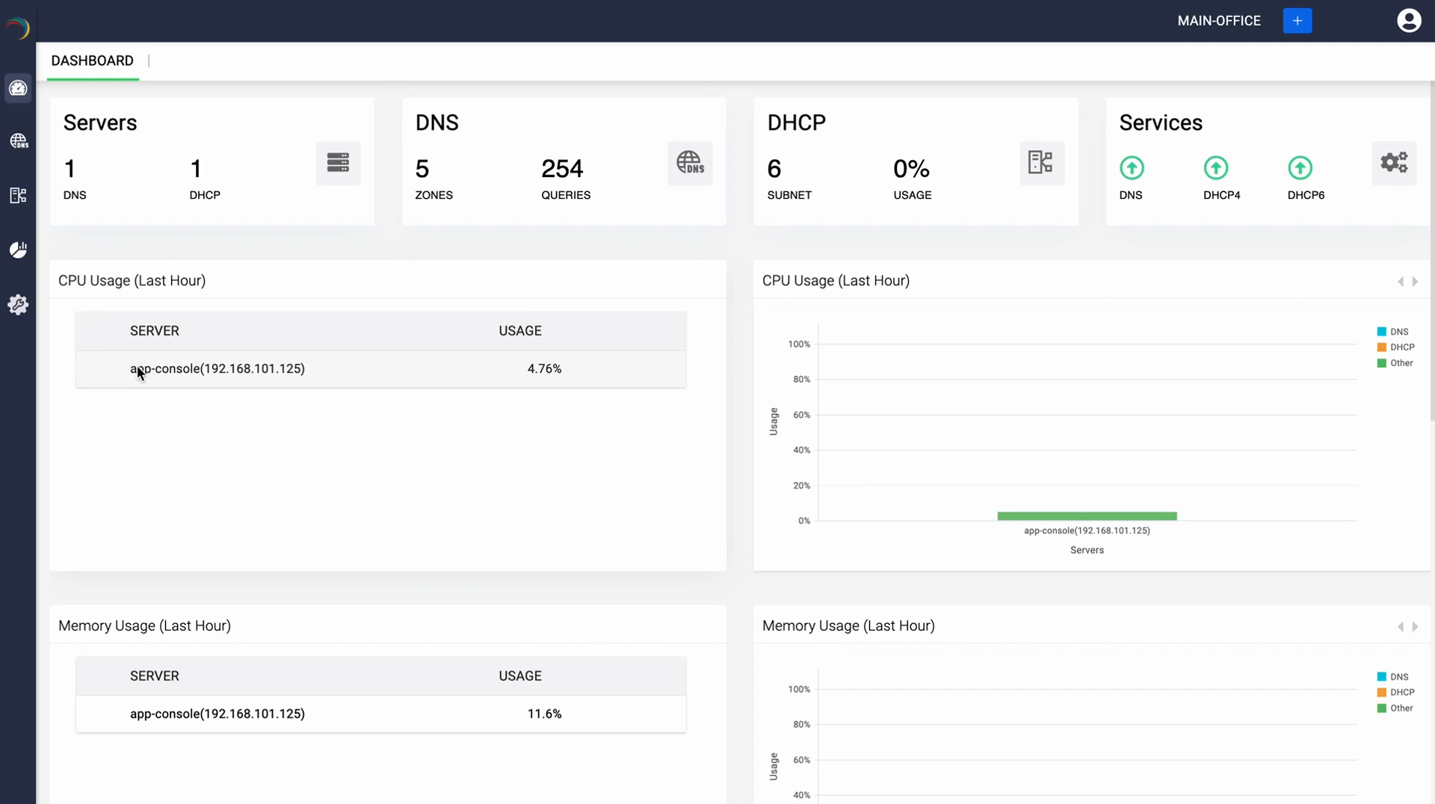
Open the IPAM statistics and inspect the usage per subnet and the vendor slices in the Devices Usage chart.
mouse_move(23, 246)
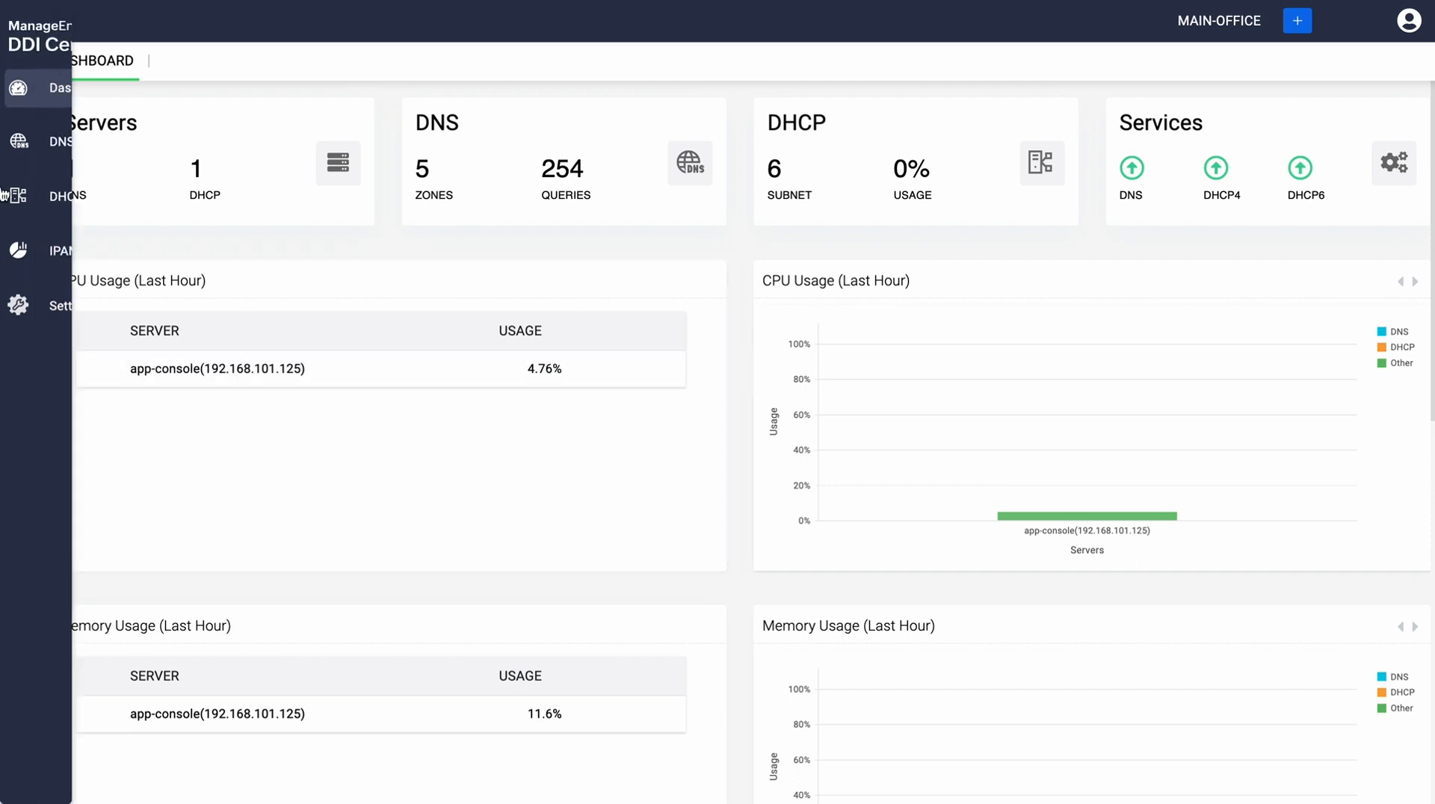
click(25, 247)
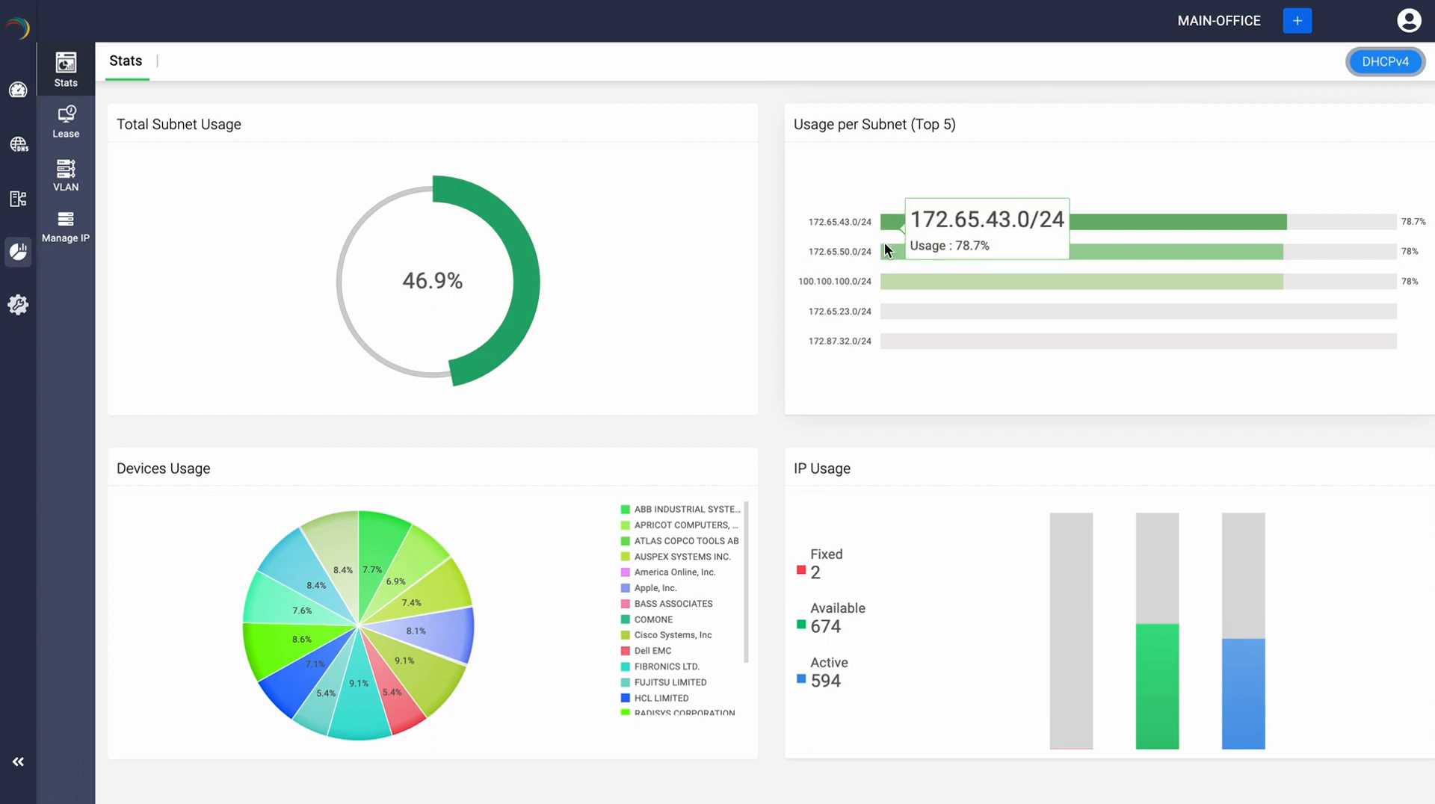
mouse_move(885, 269)
mouse_move(896, 229)
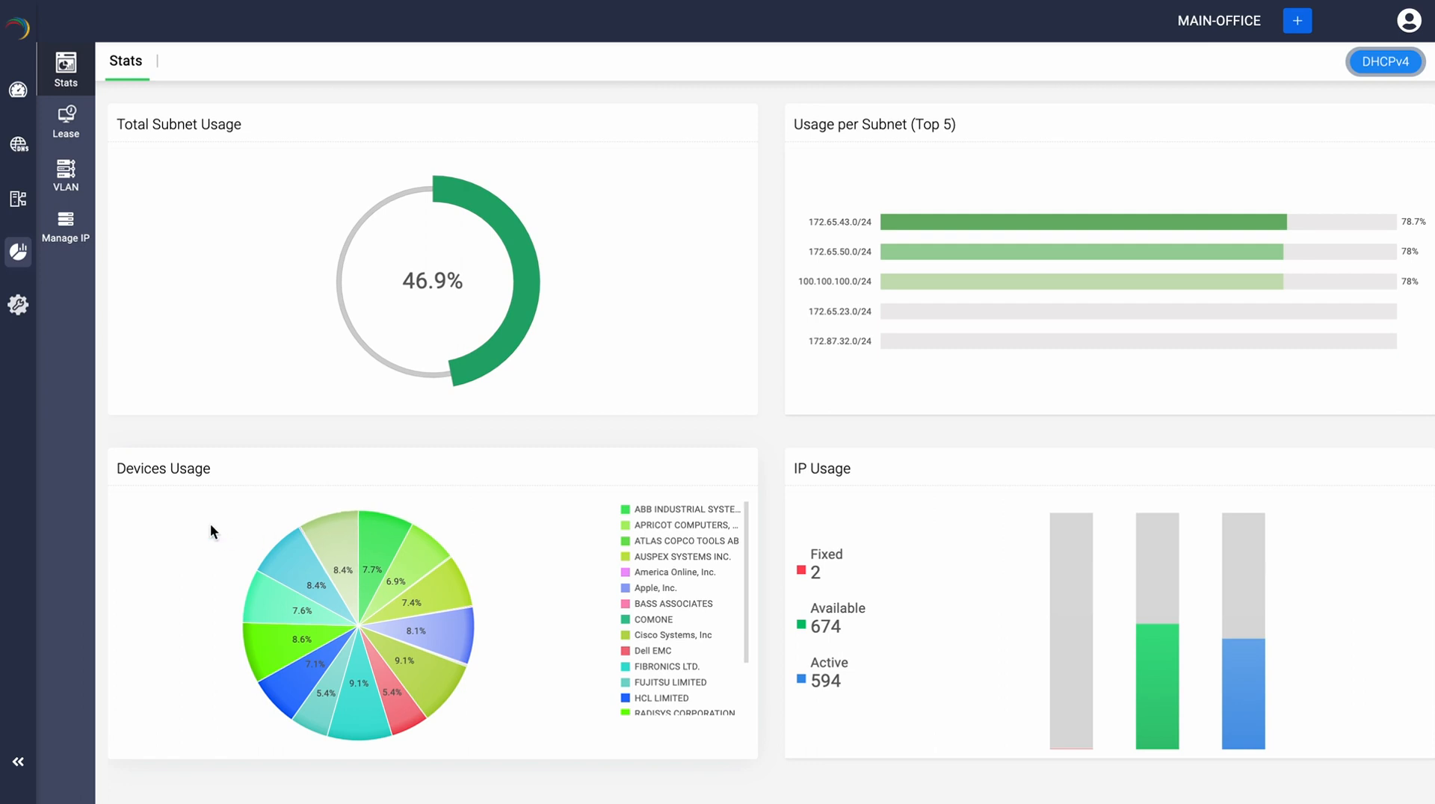
mouse_move(382, 597)
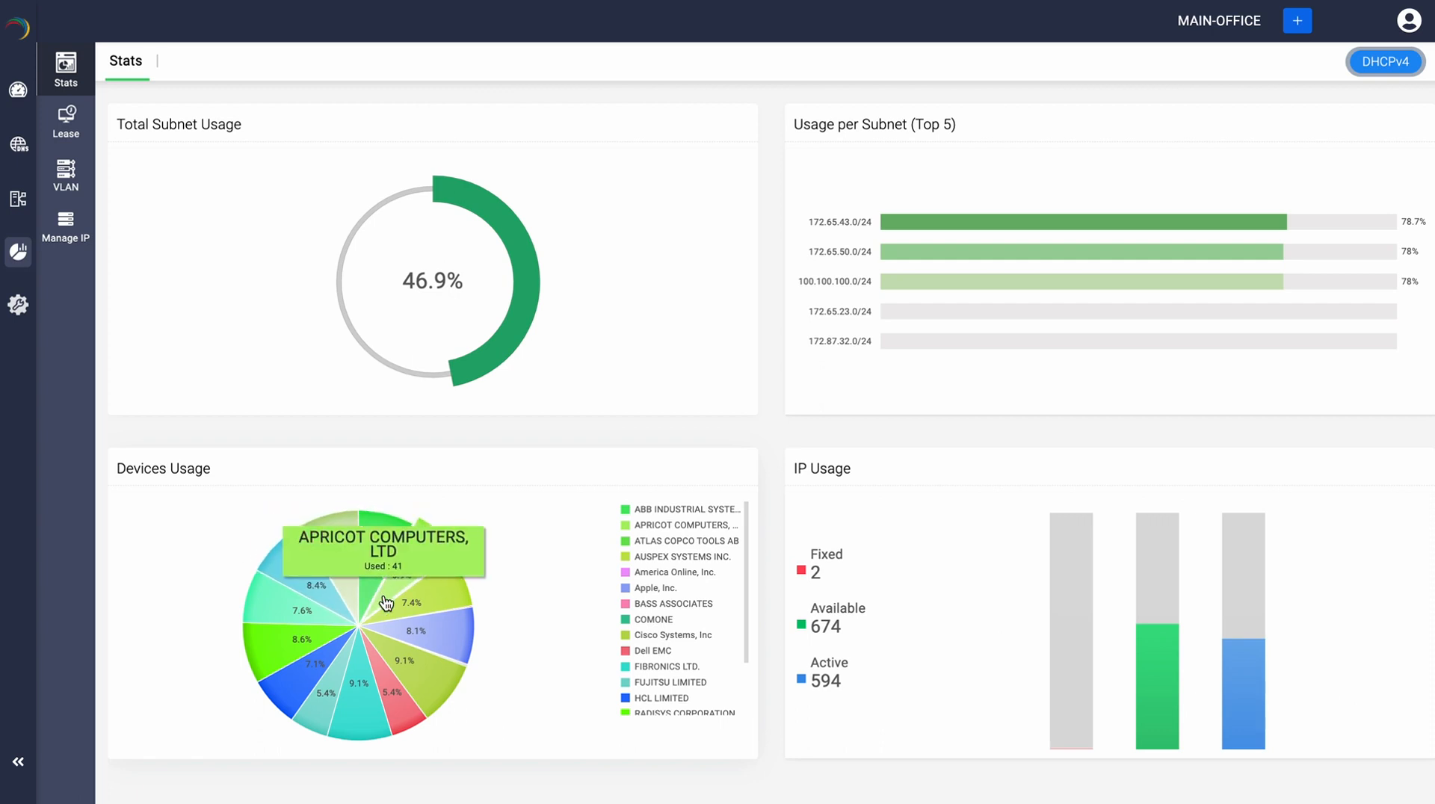
mouse_move(419, 629)
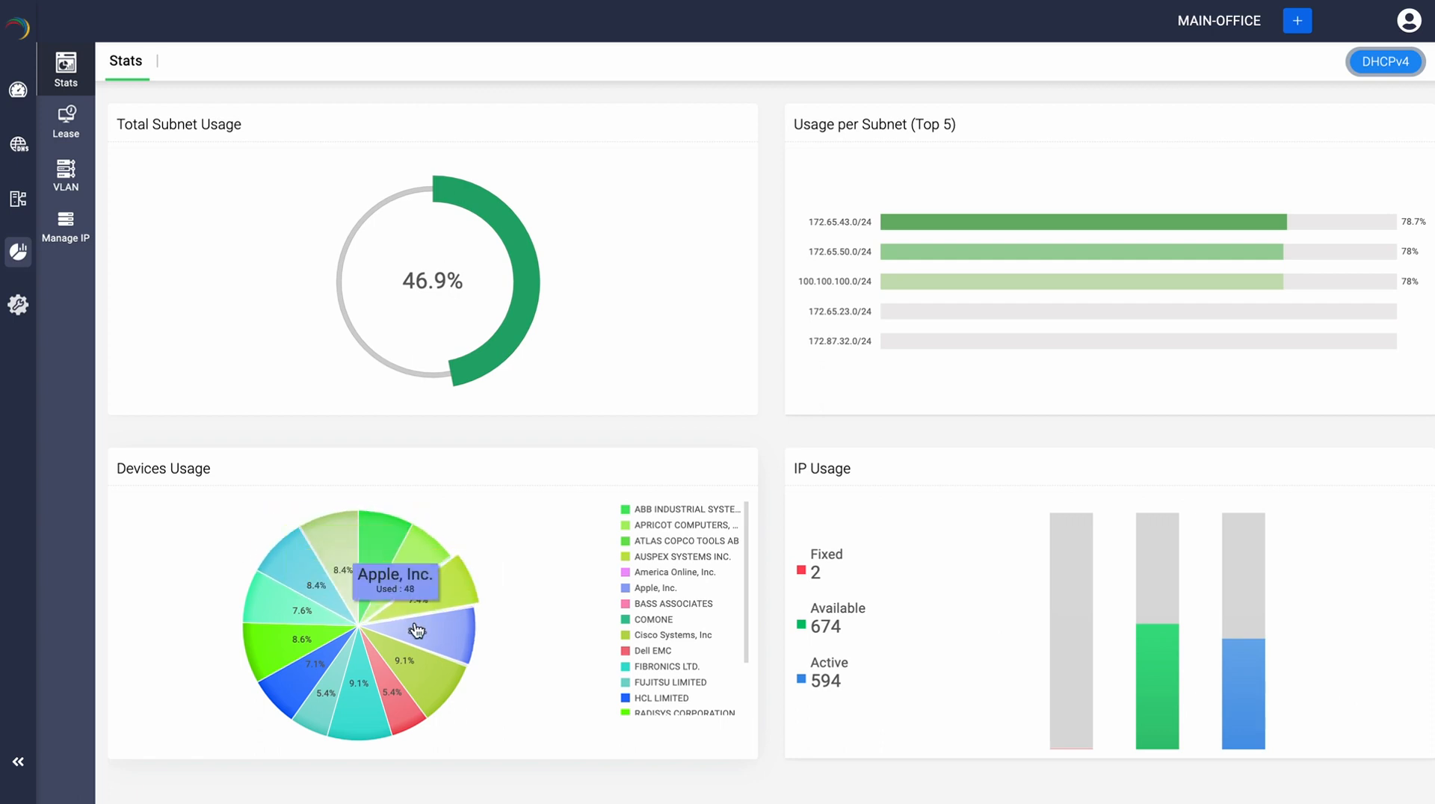
mouse_move(434, 673)
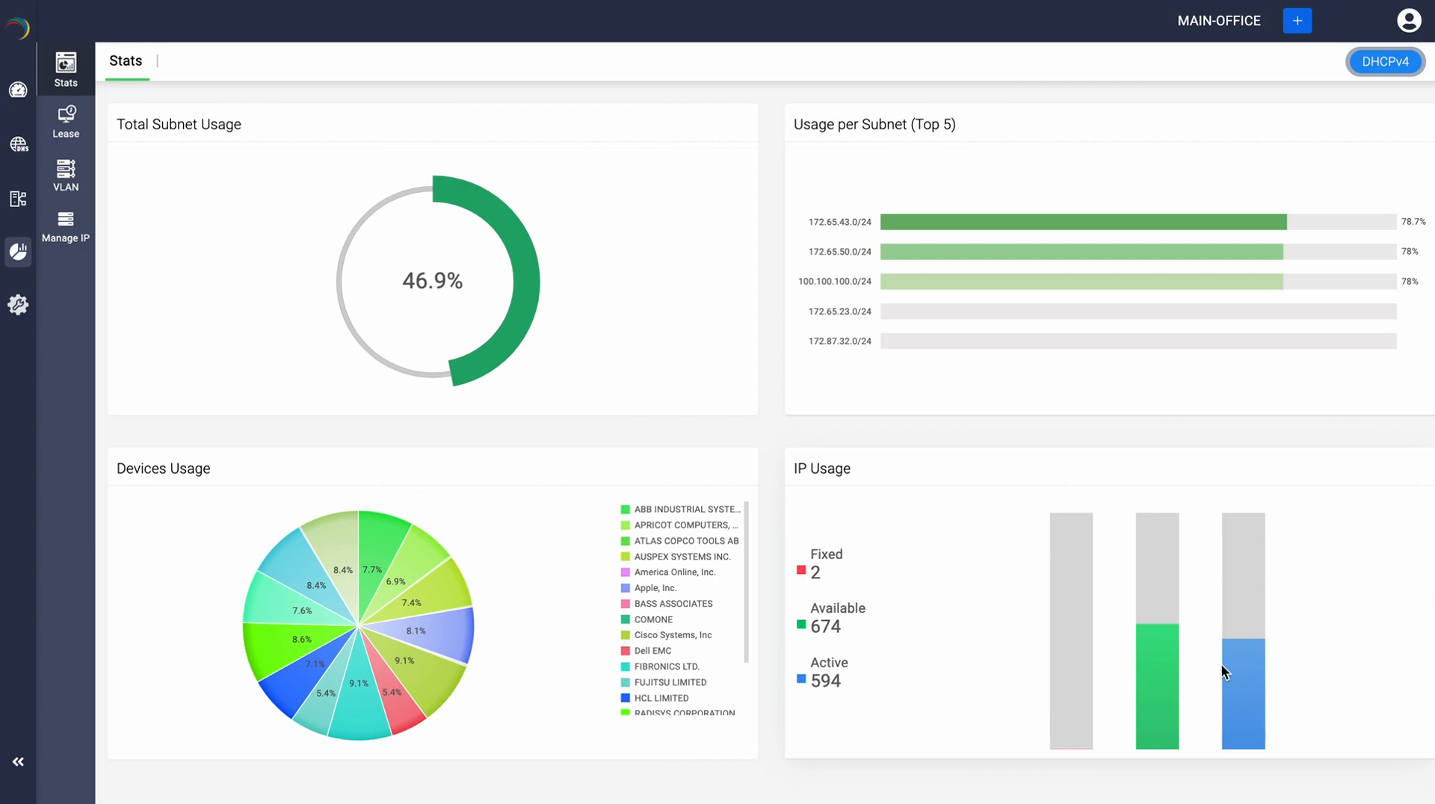
Toggle the Available and Fixed series in the IP Usage chart.
click(865, 616)
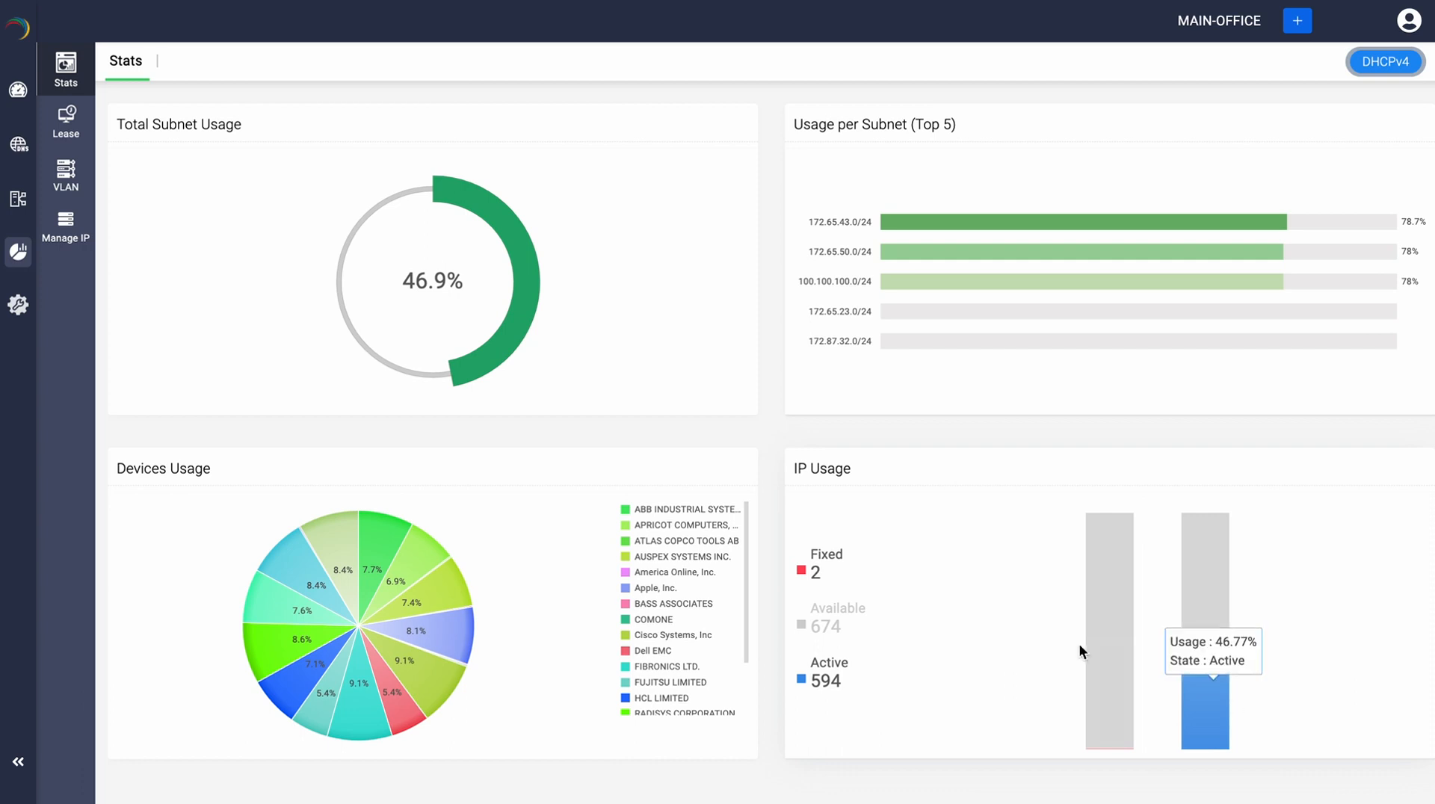
click(822, 571)
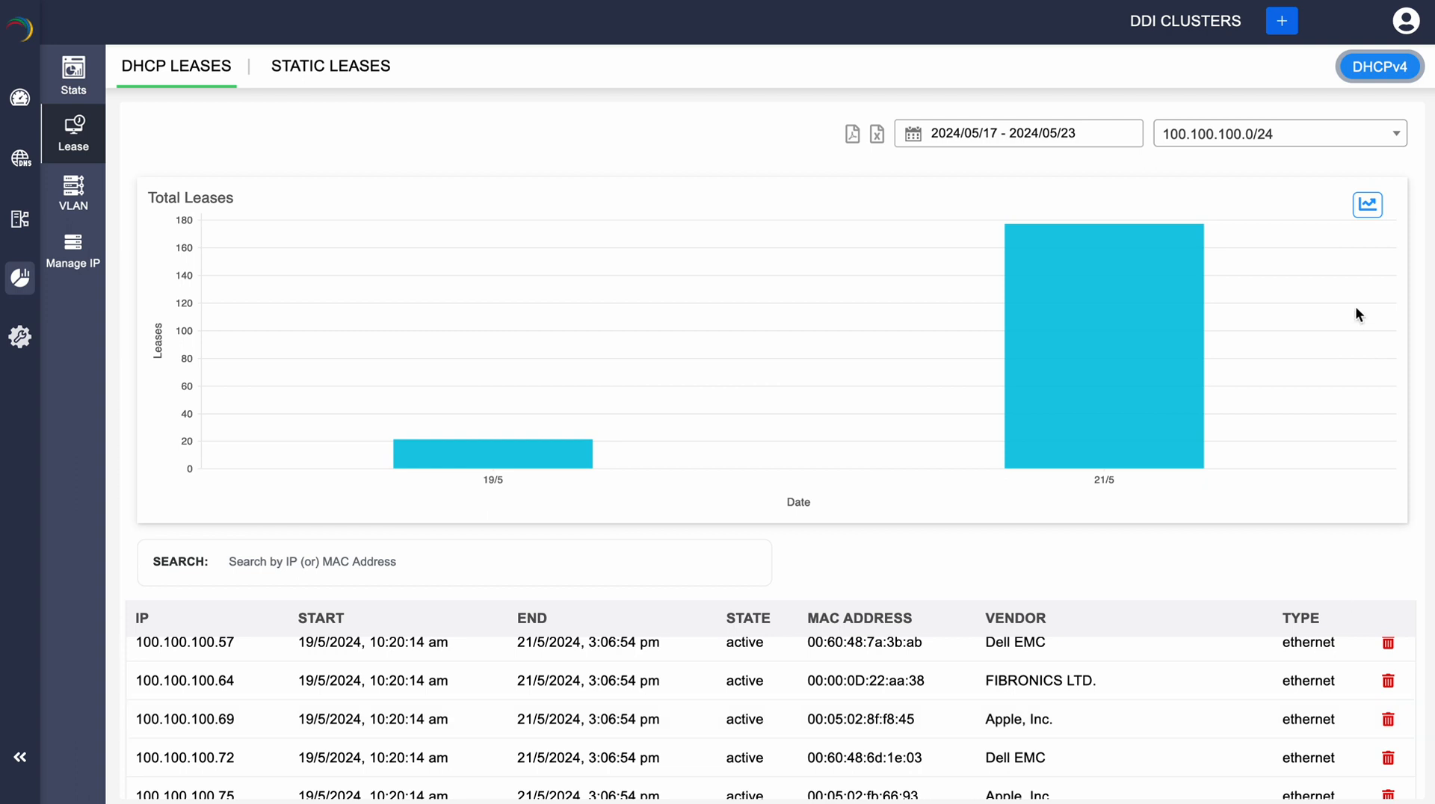
Examine the subnet choices and the date range presets offered for filtering the DHCP leases.
click(1227, 139)
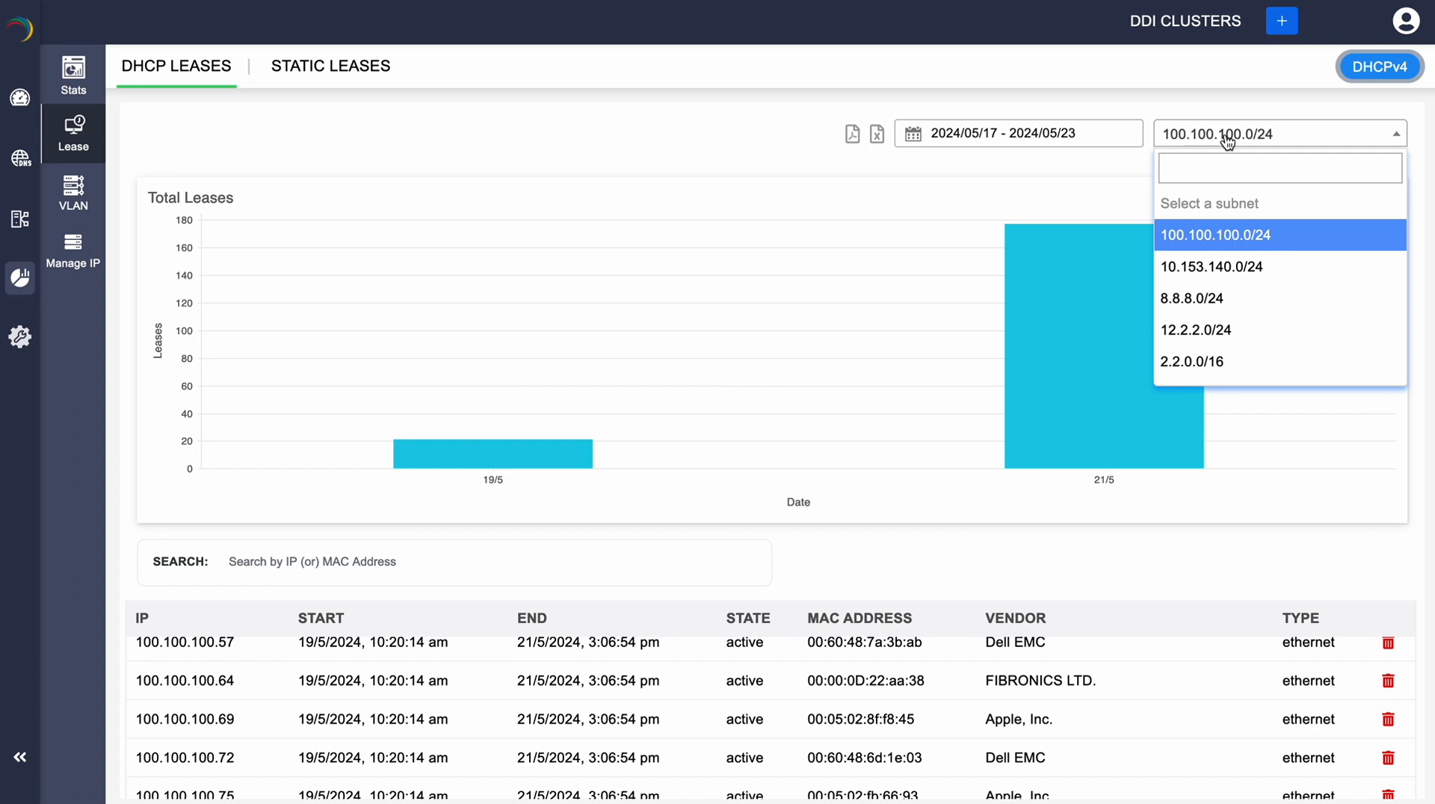
click(1065, 142)
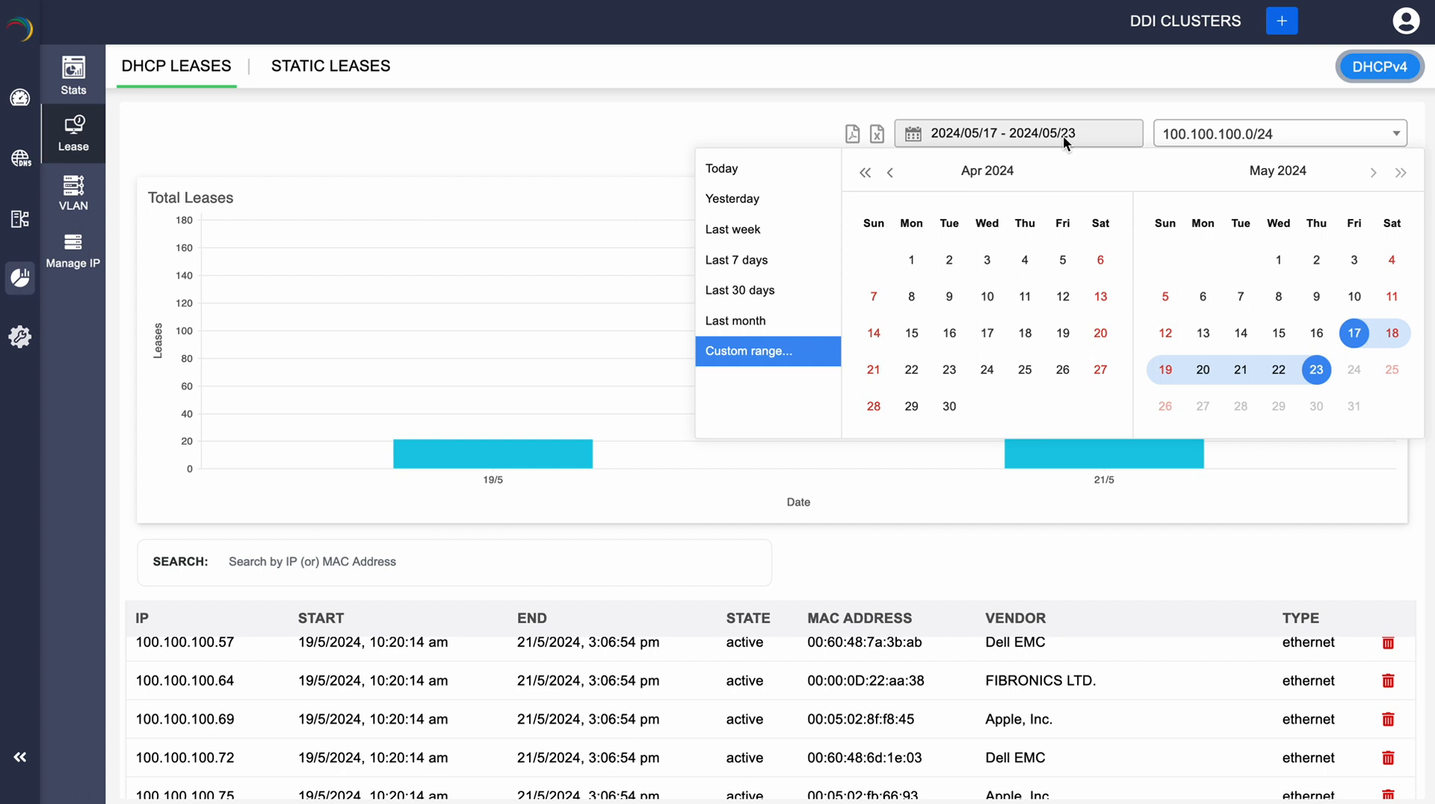
click(795, 106)
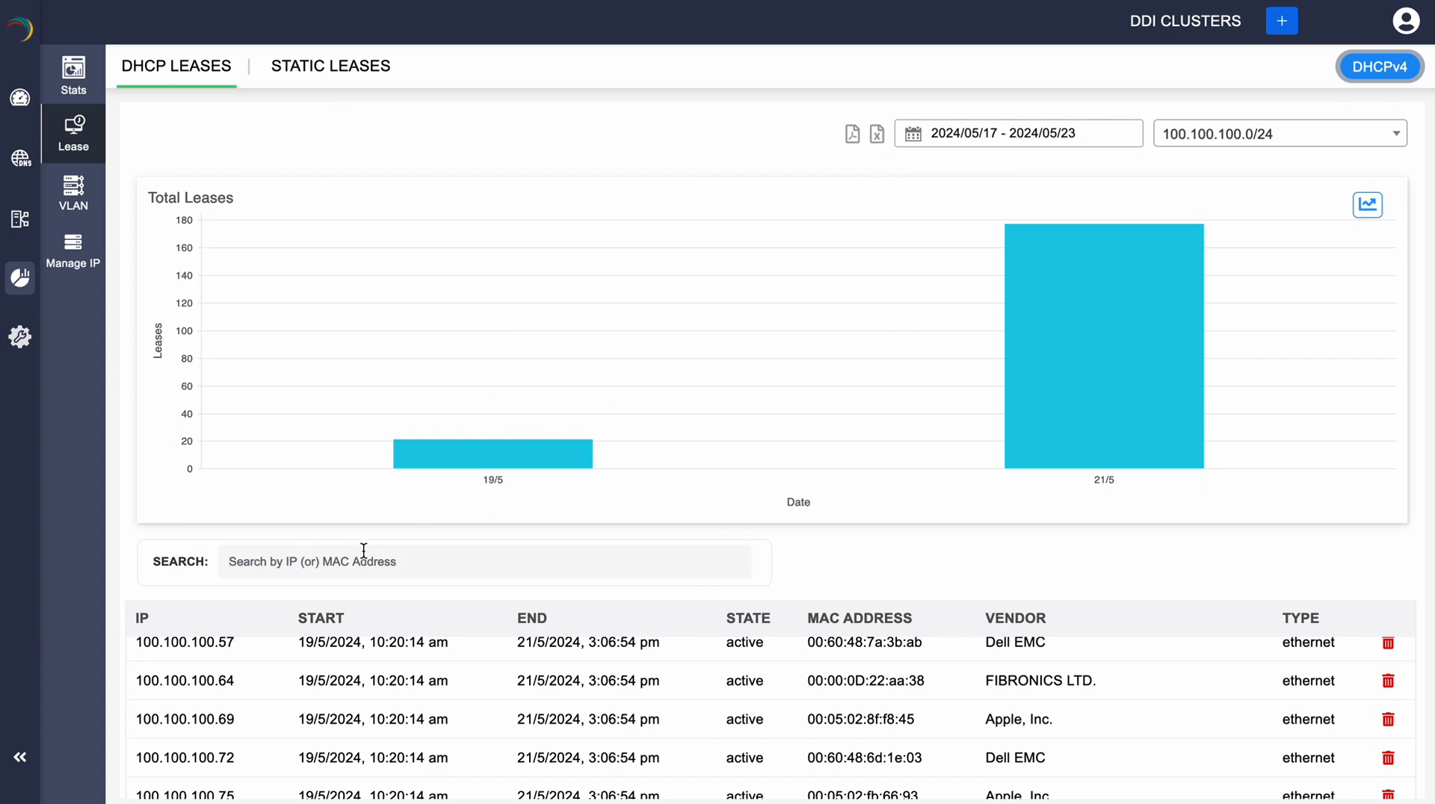
Search the DHCP leases for 24 and open the history of IP address 100.100.100.24.
text(24)
scroll(294, 661, up, 1)
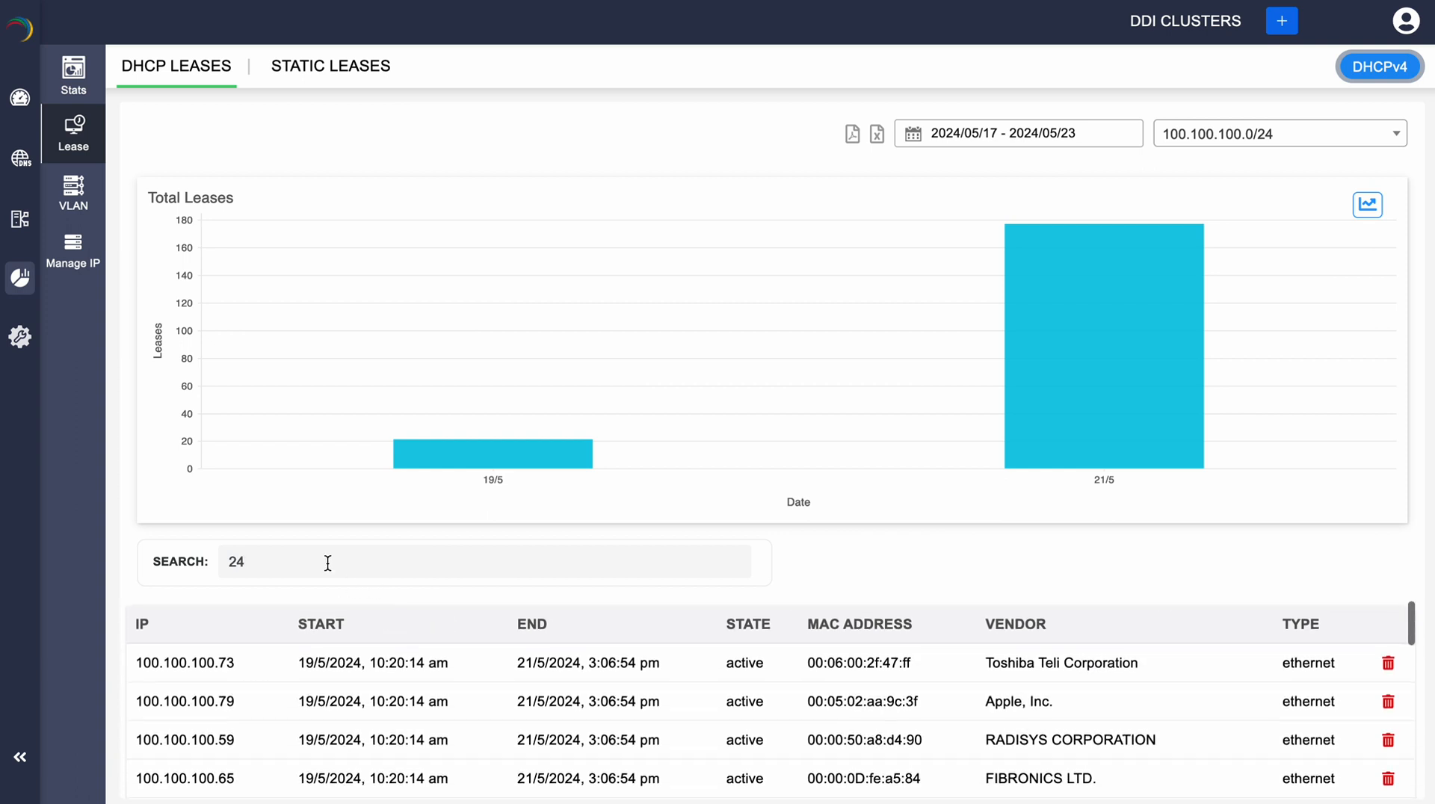
key(Return)
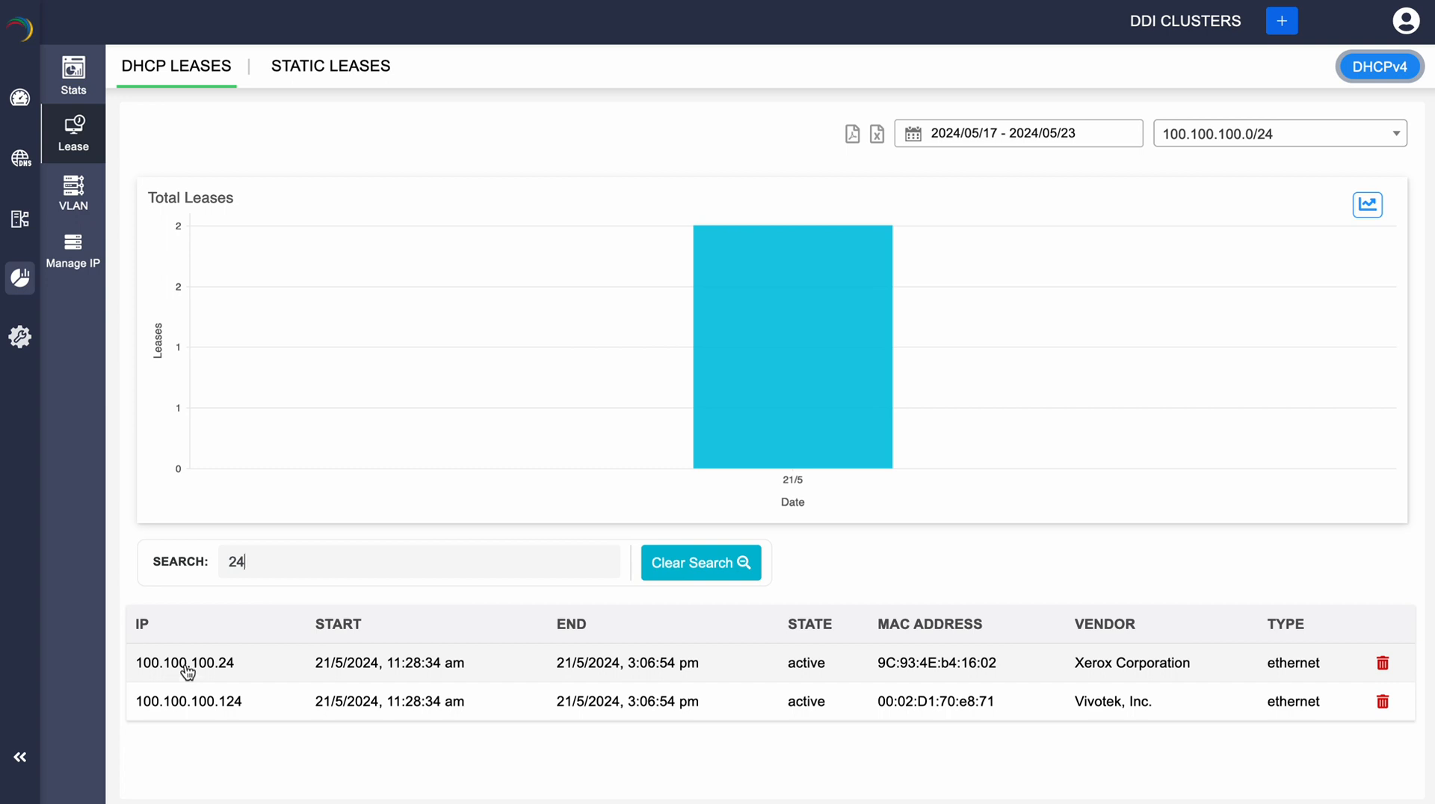
click(186, 667)
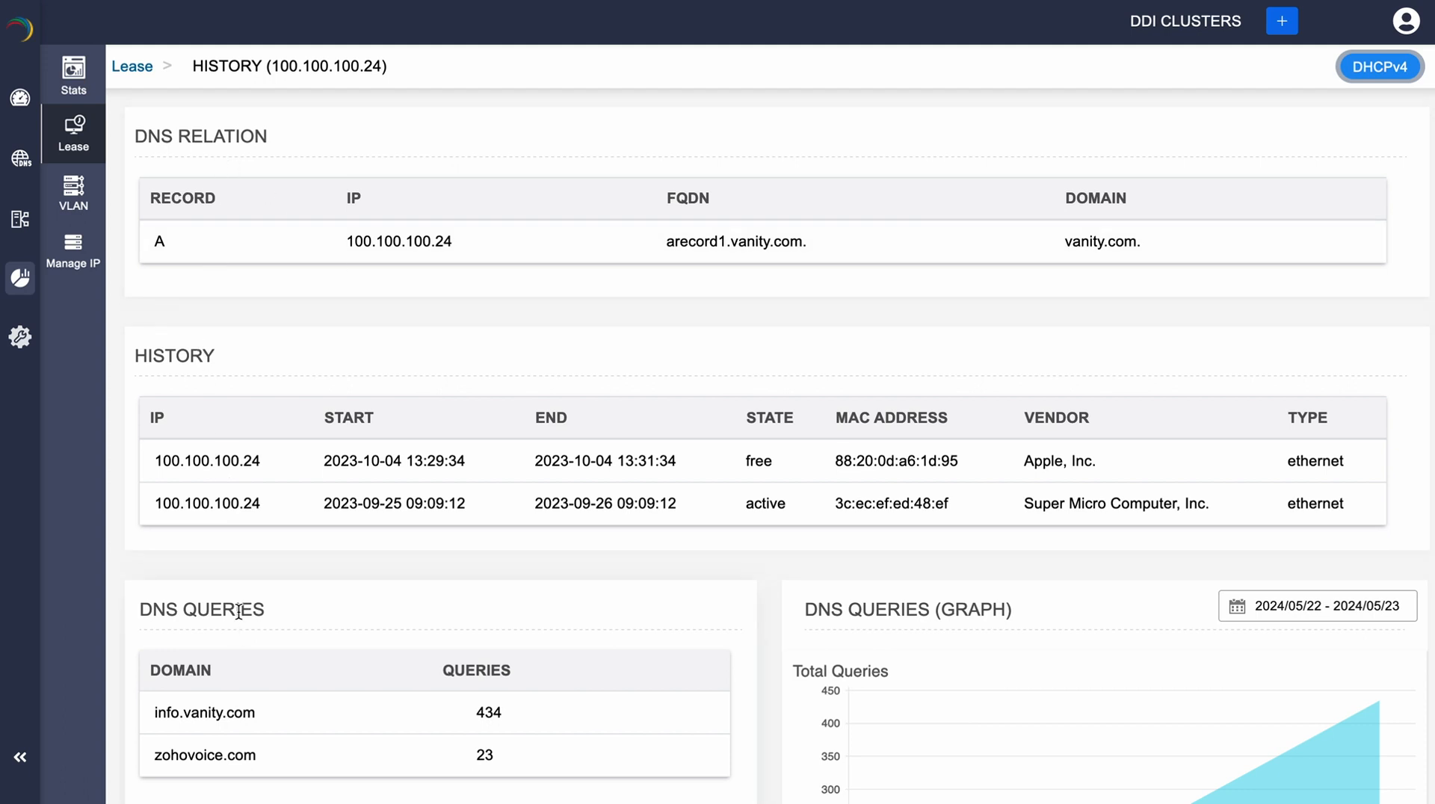
Examine the IP address's DNS relation, lease history, DNS queries with their date range, and devices usage.
scroll(238, 609, down, 10)
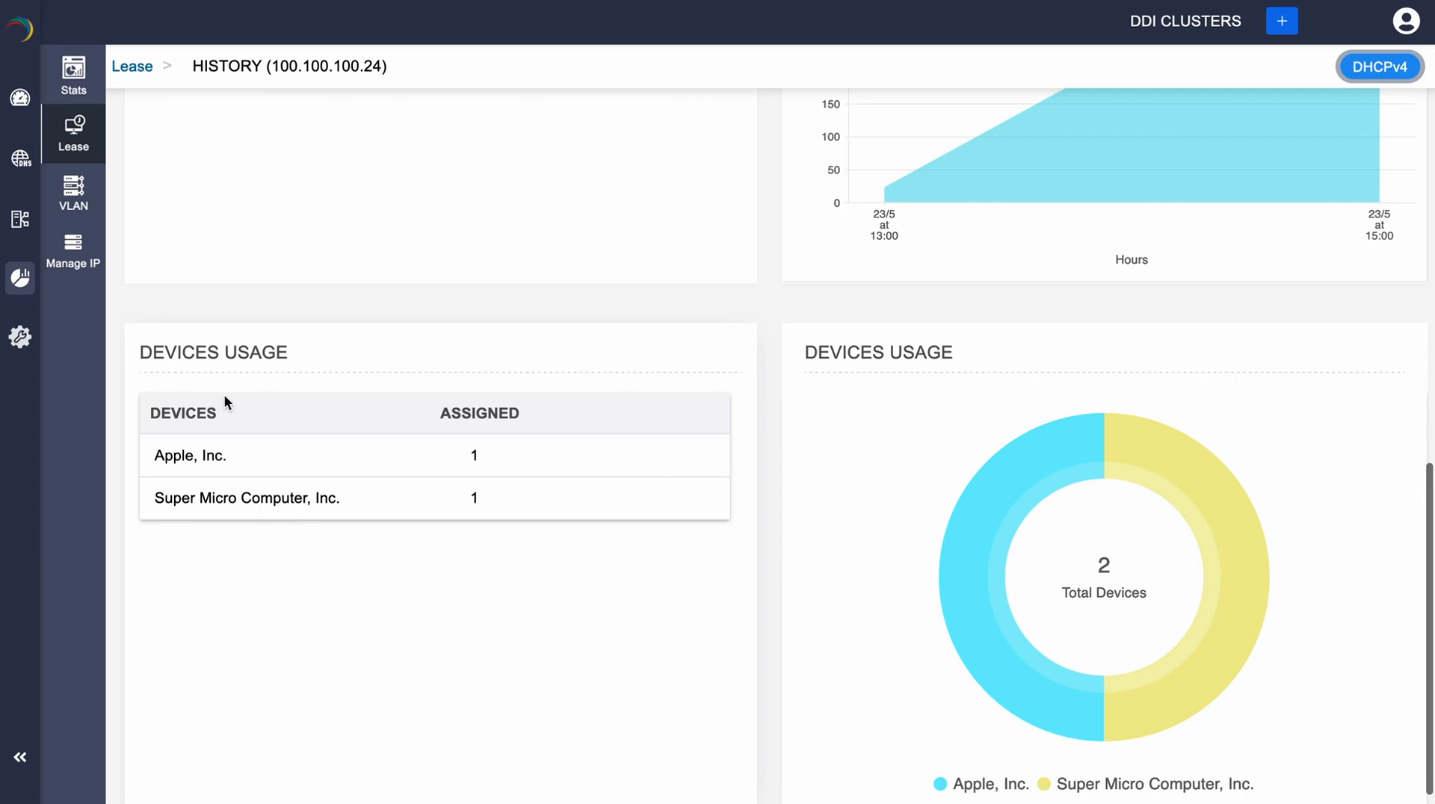
scroll(224, 396, up, 10)
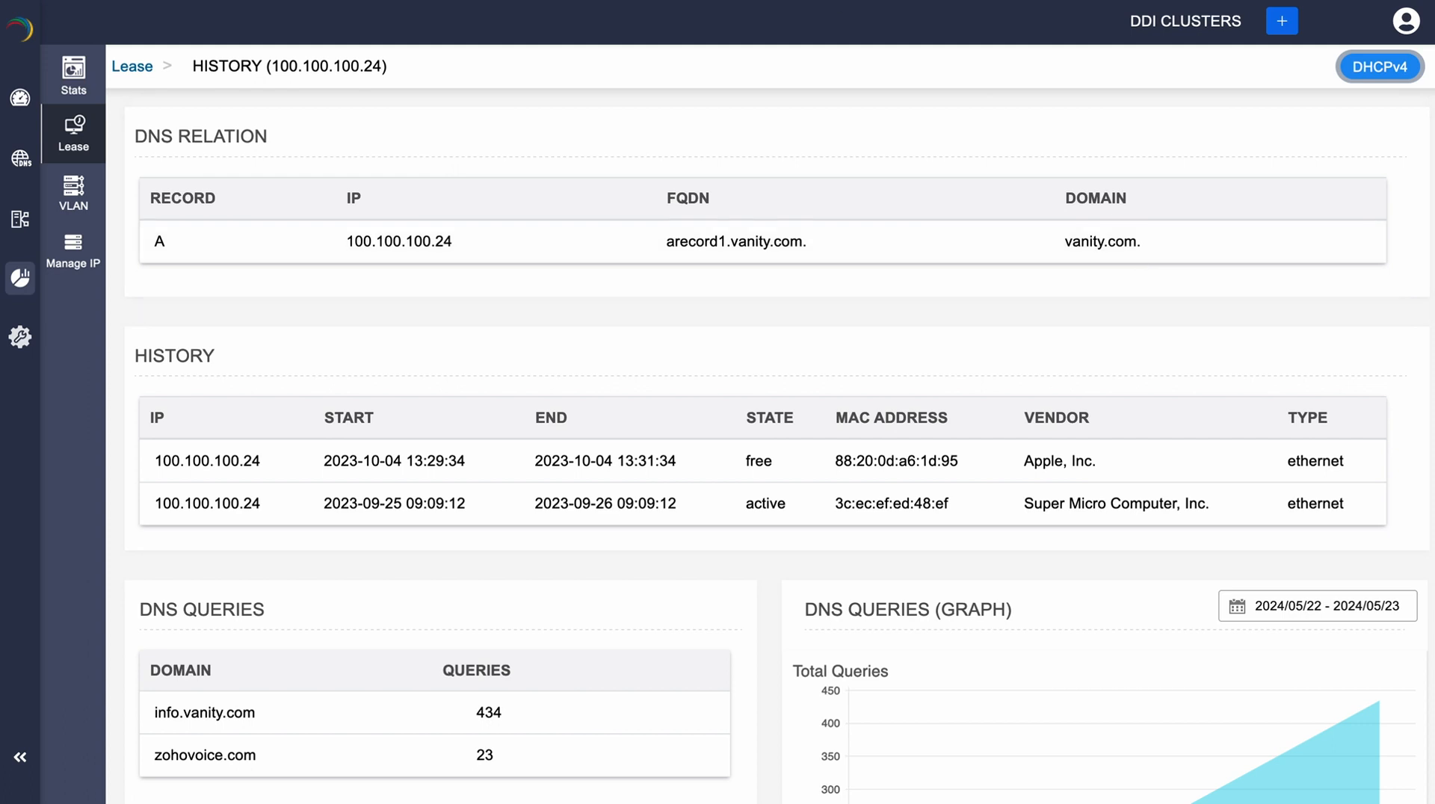
scroll(876, 353, down, 2)
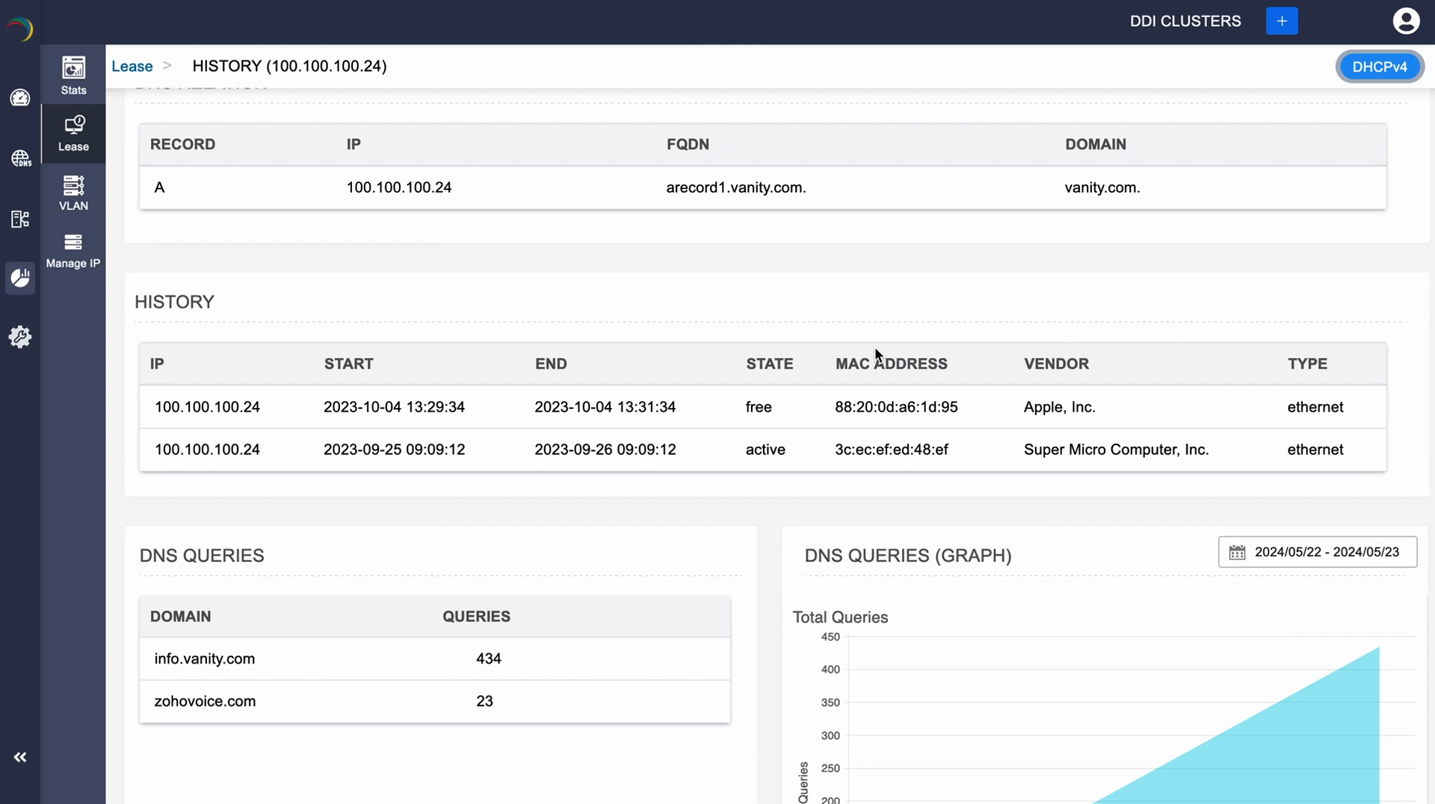
scroll(875, 347, down, 4)
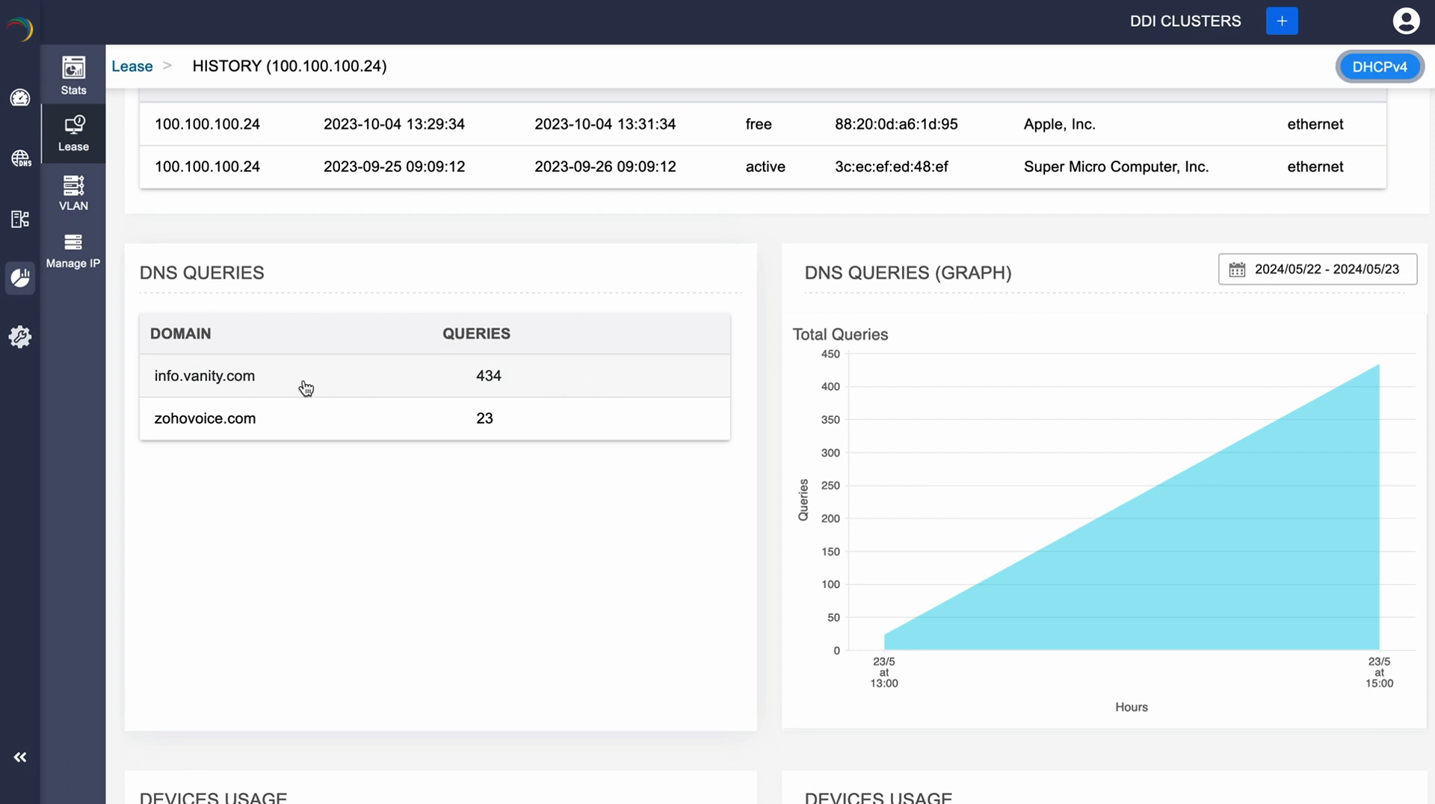
scroll(501, 505, up, 1)
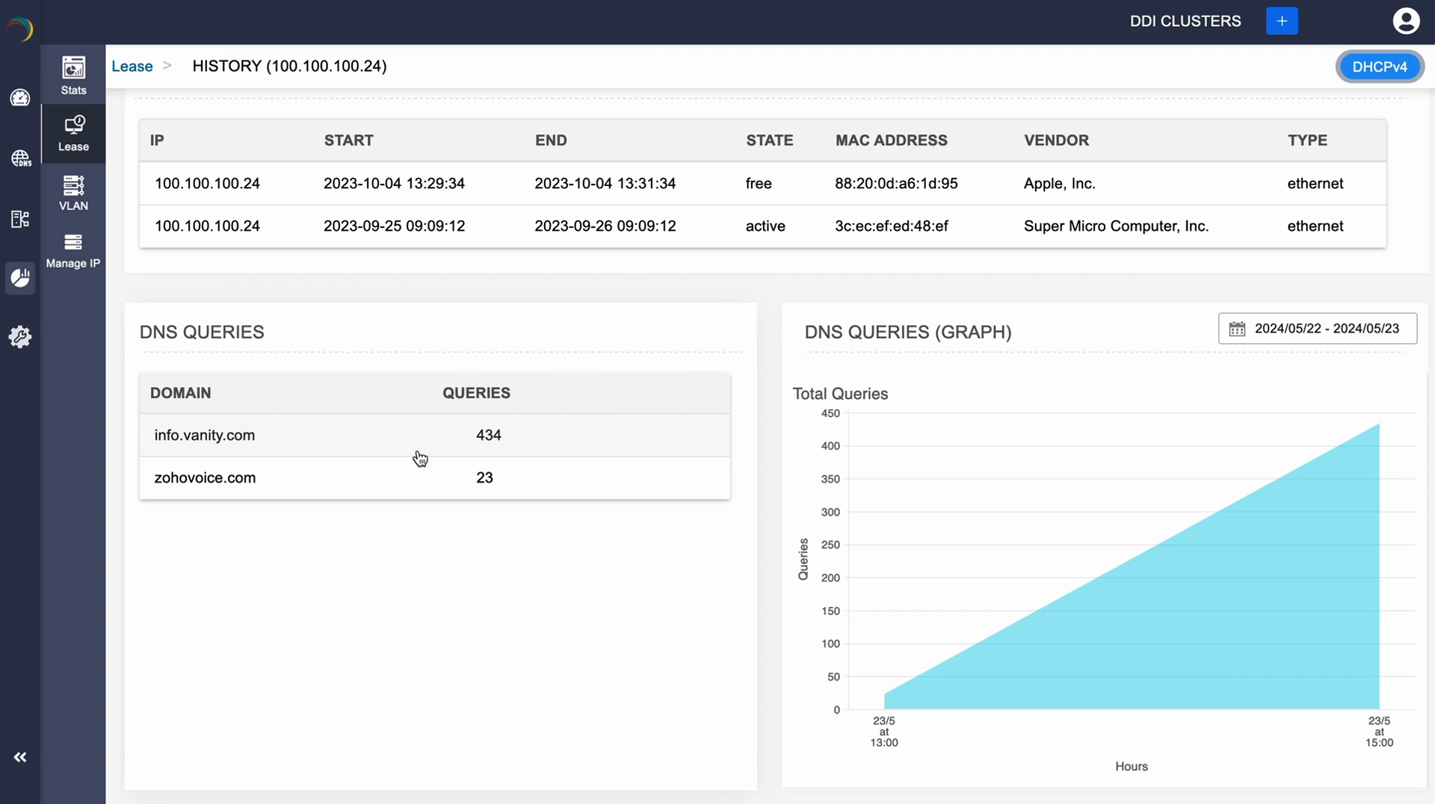
scroll(918, 418, down, 3)
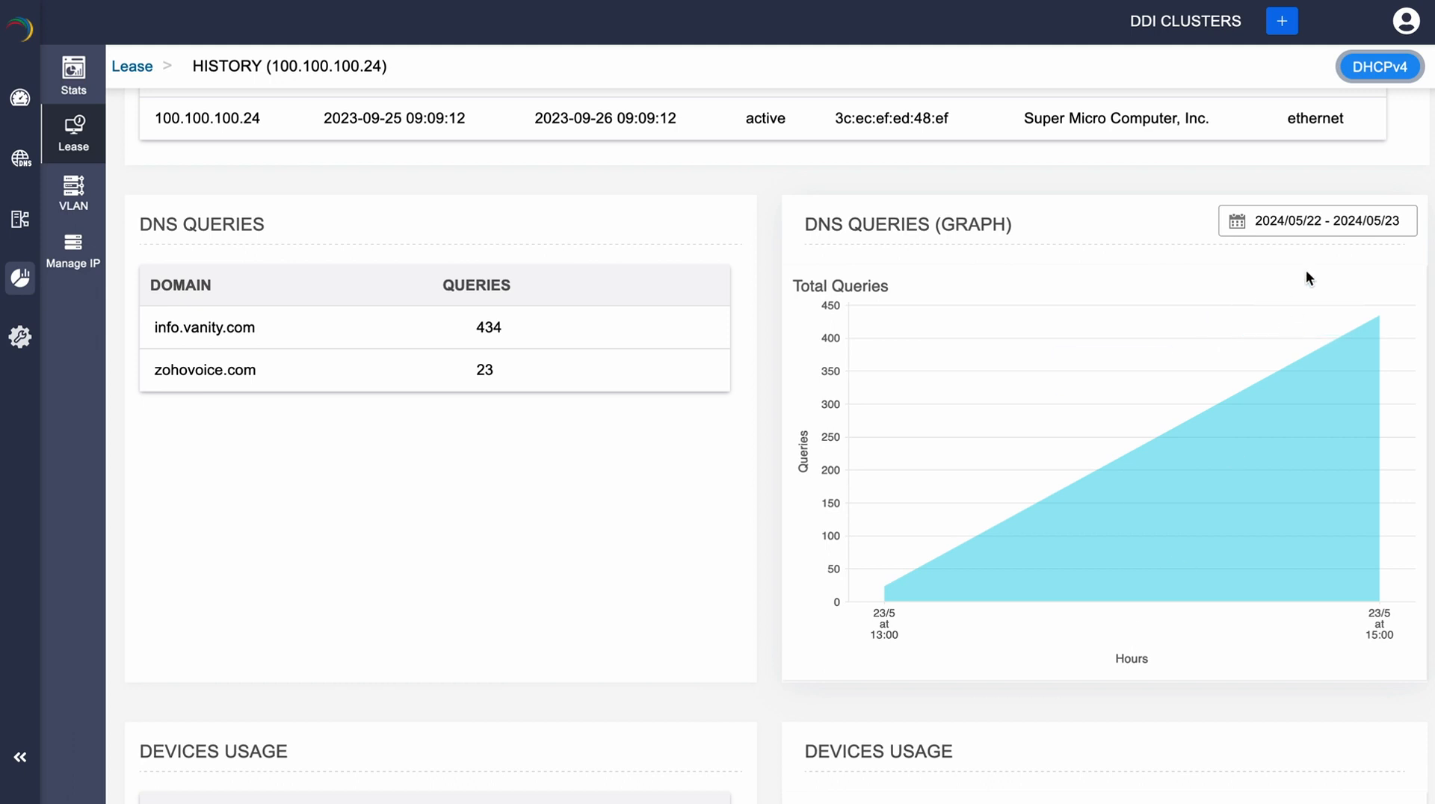
click(1324, 221)
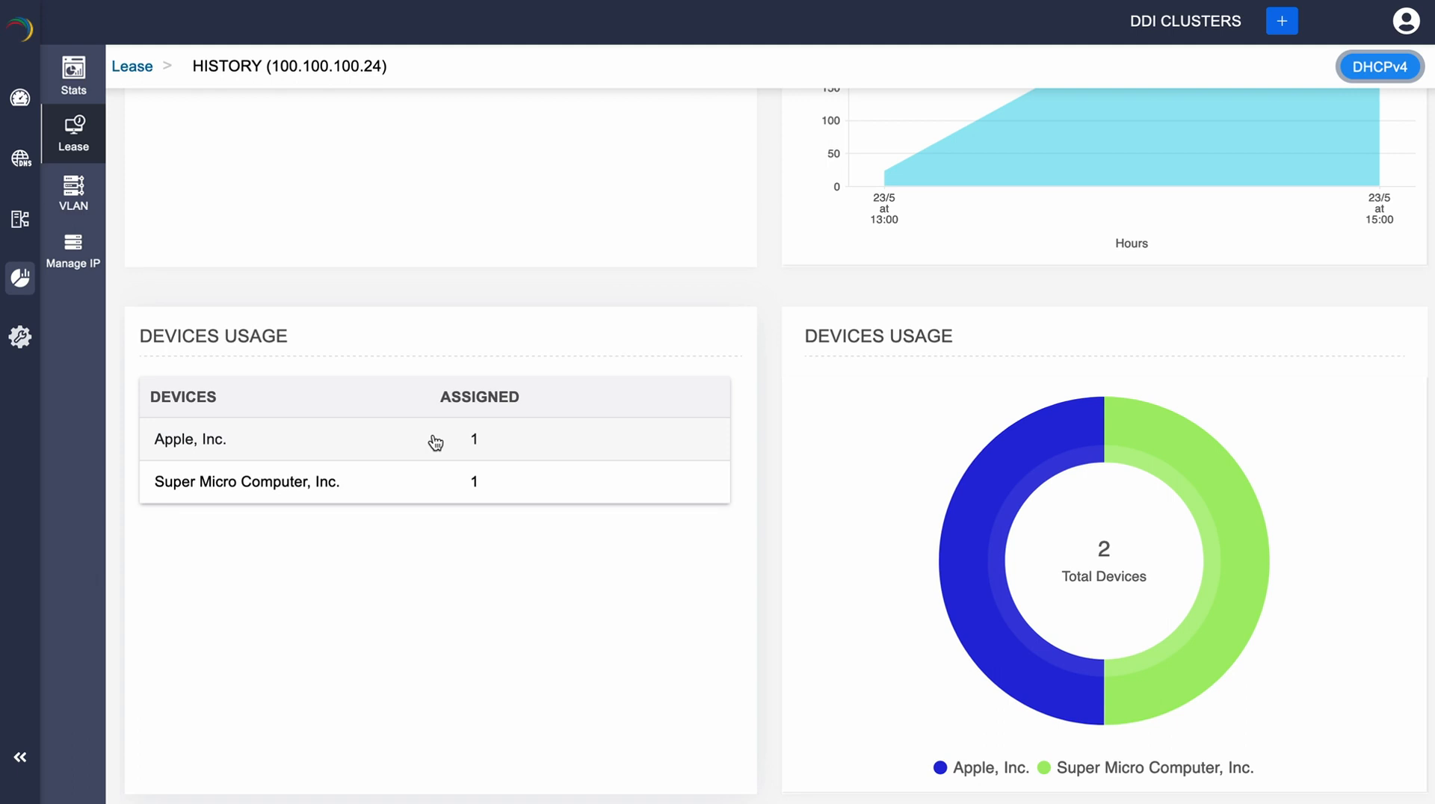
mouse_move(984, 516)
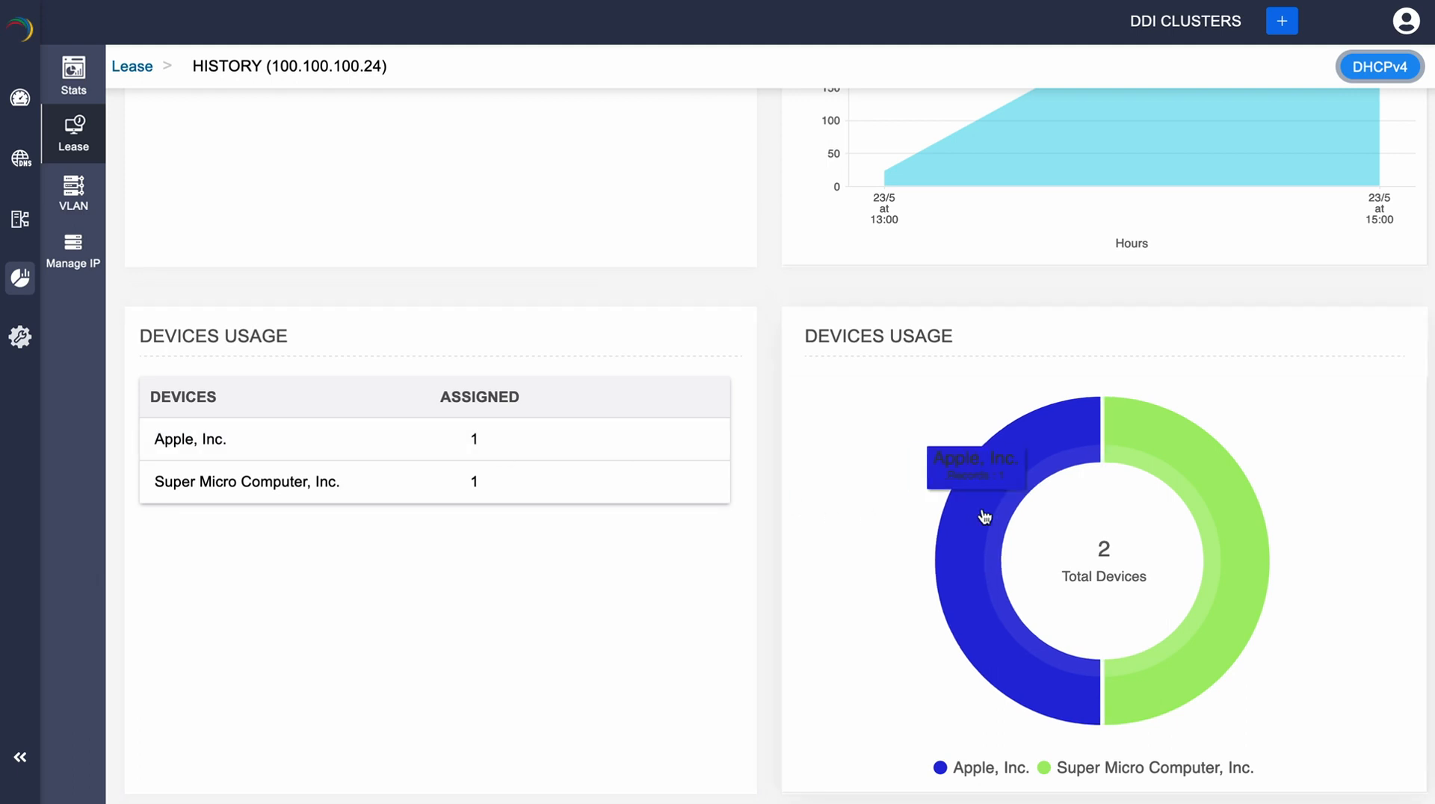
mouse_move(1171, 666)
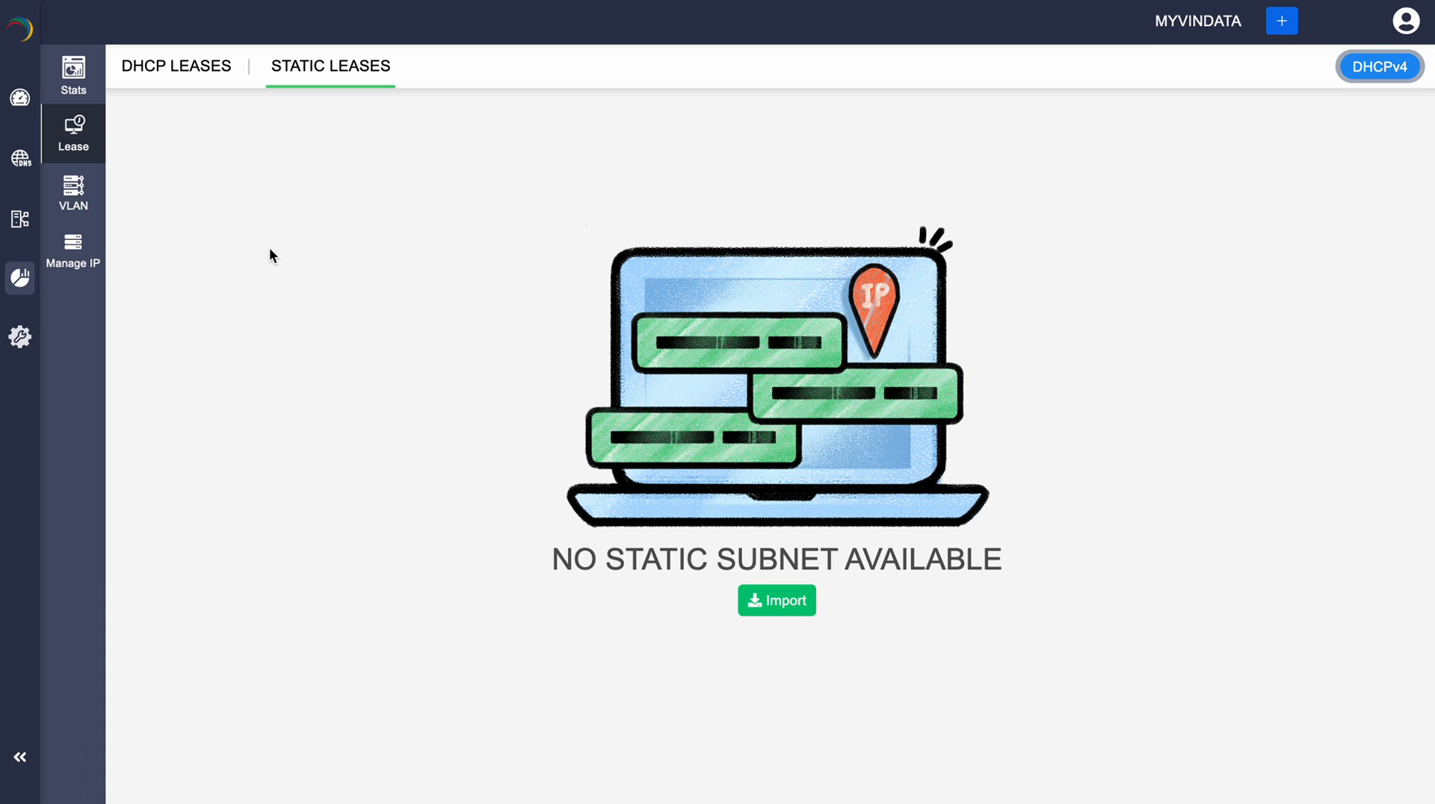
Go to the static subnets in the DHCP network section.
mouse_move(21, 218)
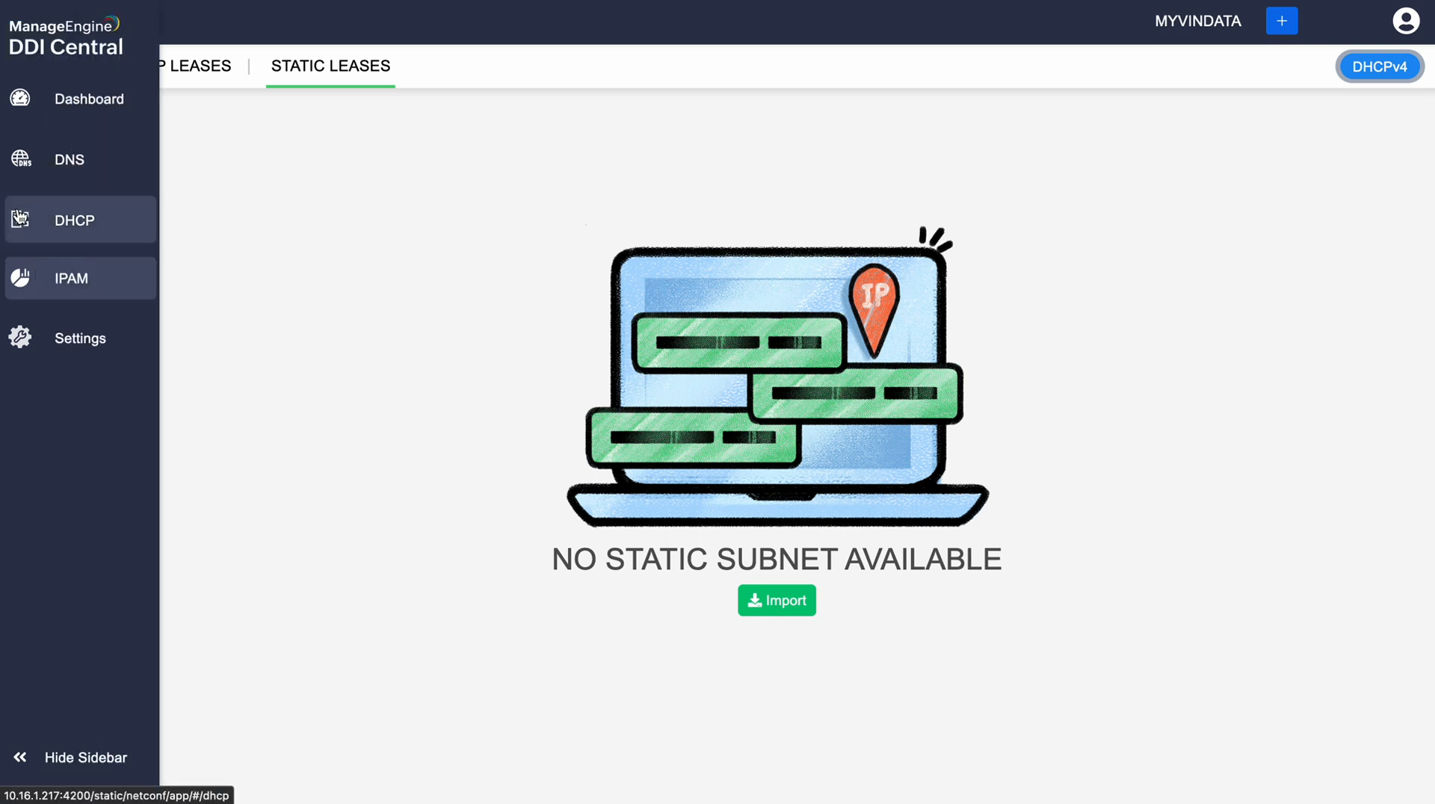
click(20, 217)
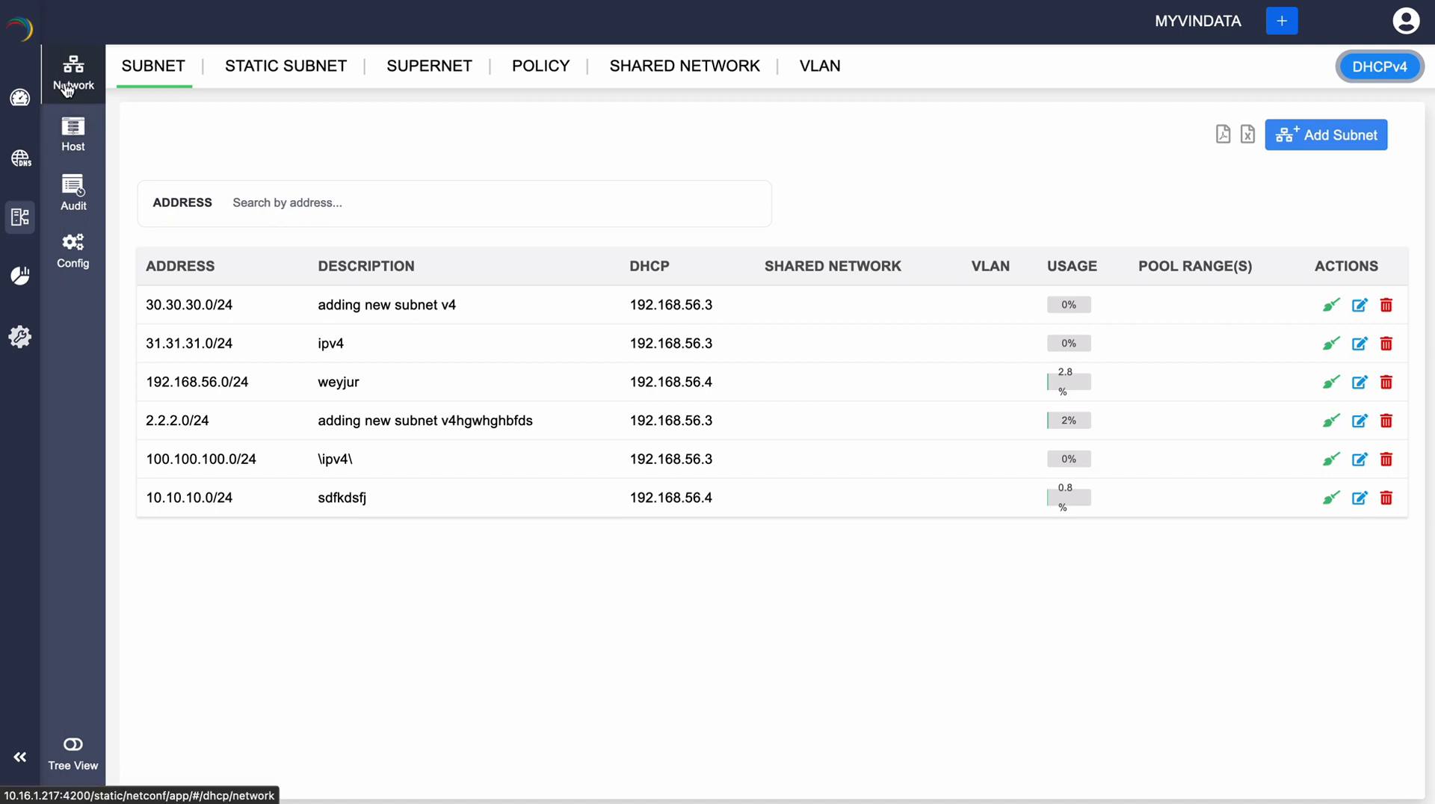
click(274, 80)
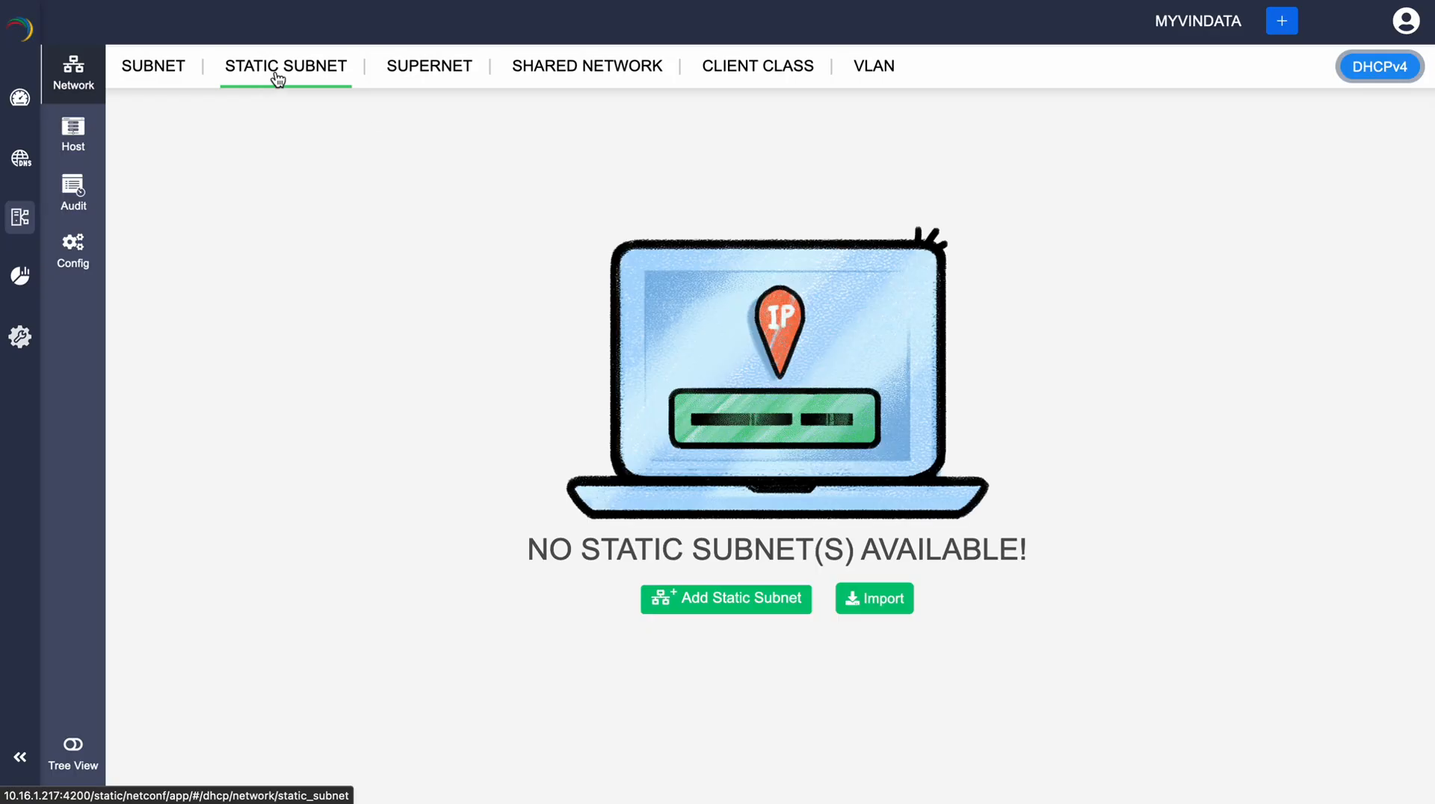
Review the network, supernet and VLAN fields of the static subnet creation form and cancel it.
click(711, 599)
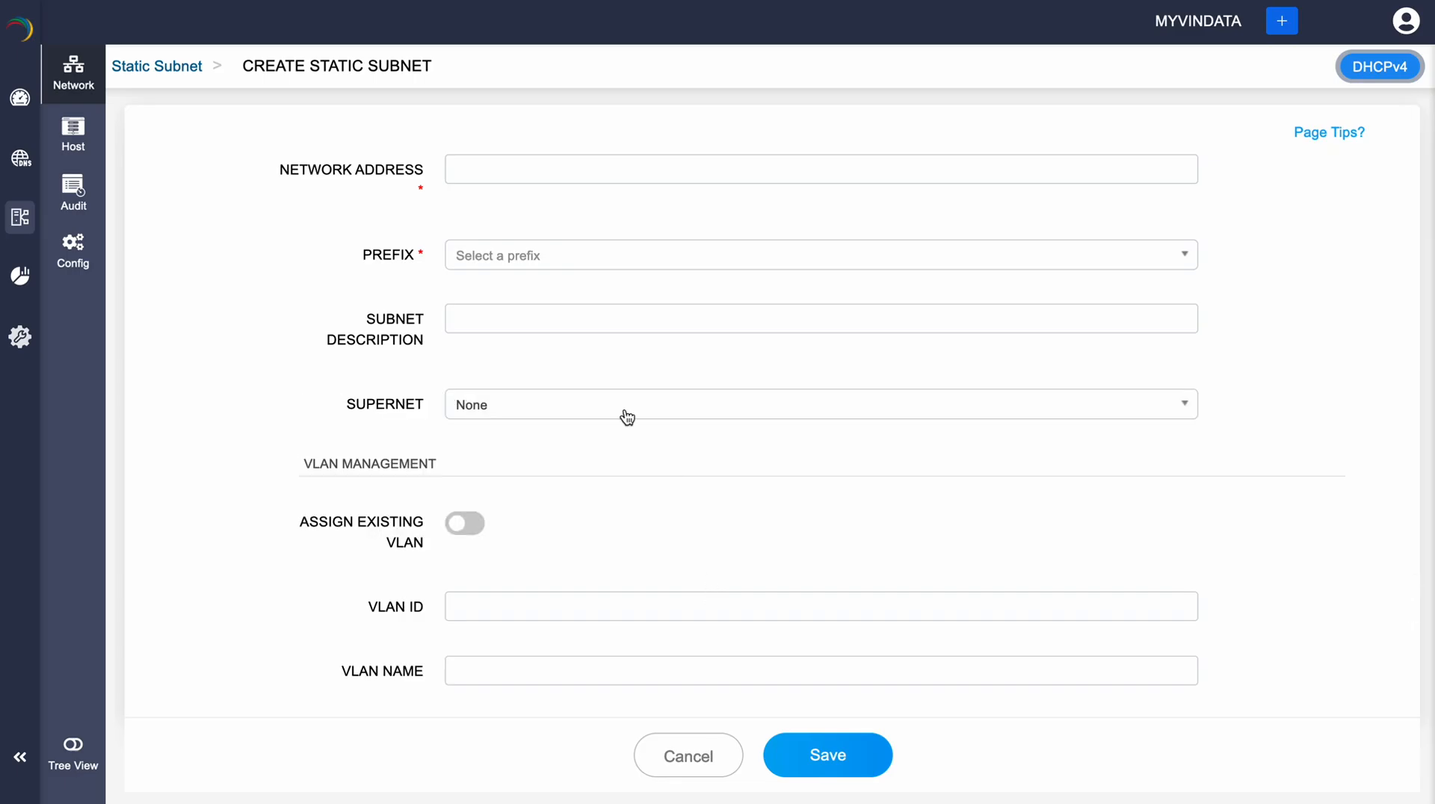
scroll(625, 410, down, 2)
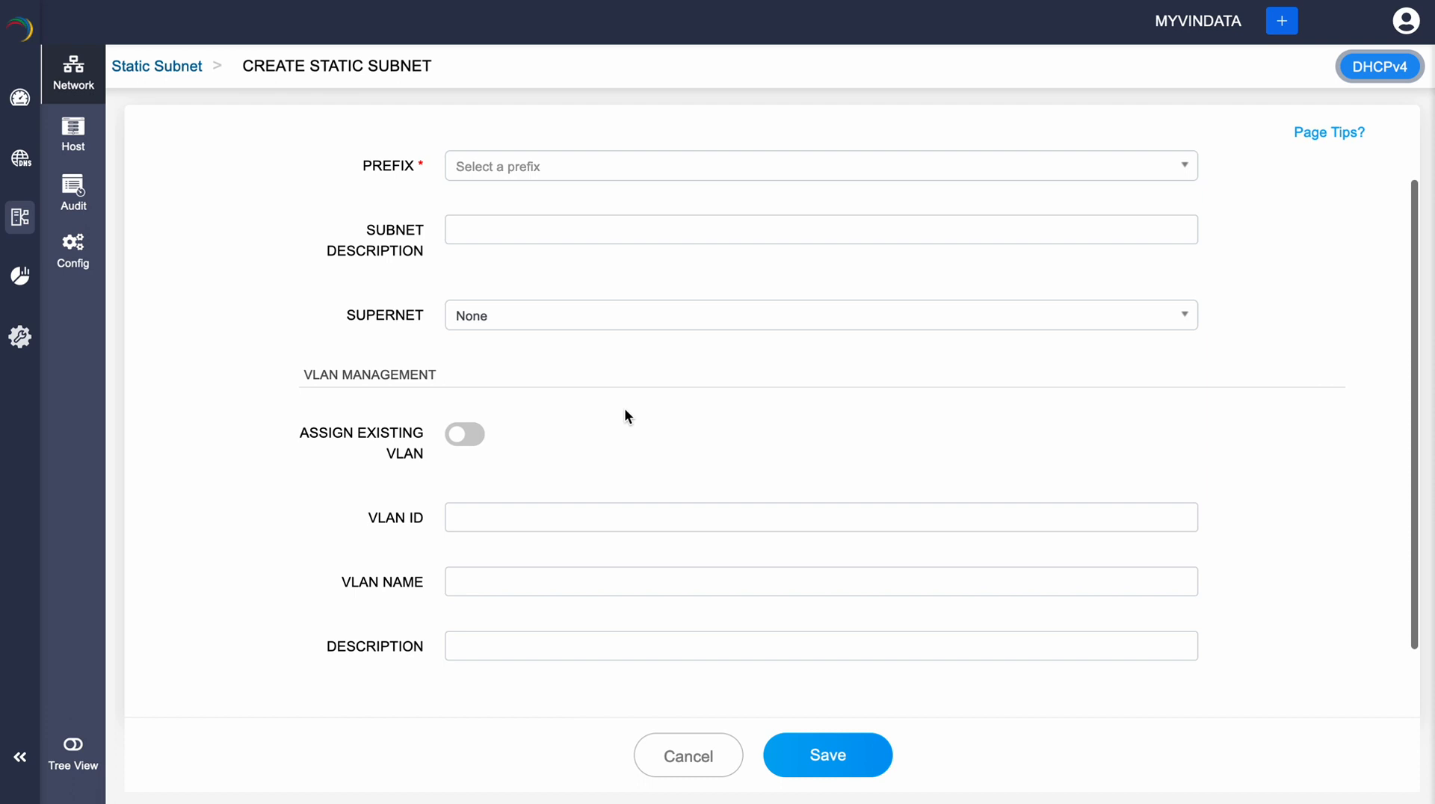
scroll(626, 413, down, 1)
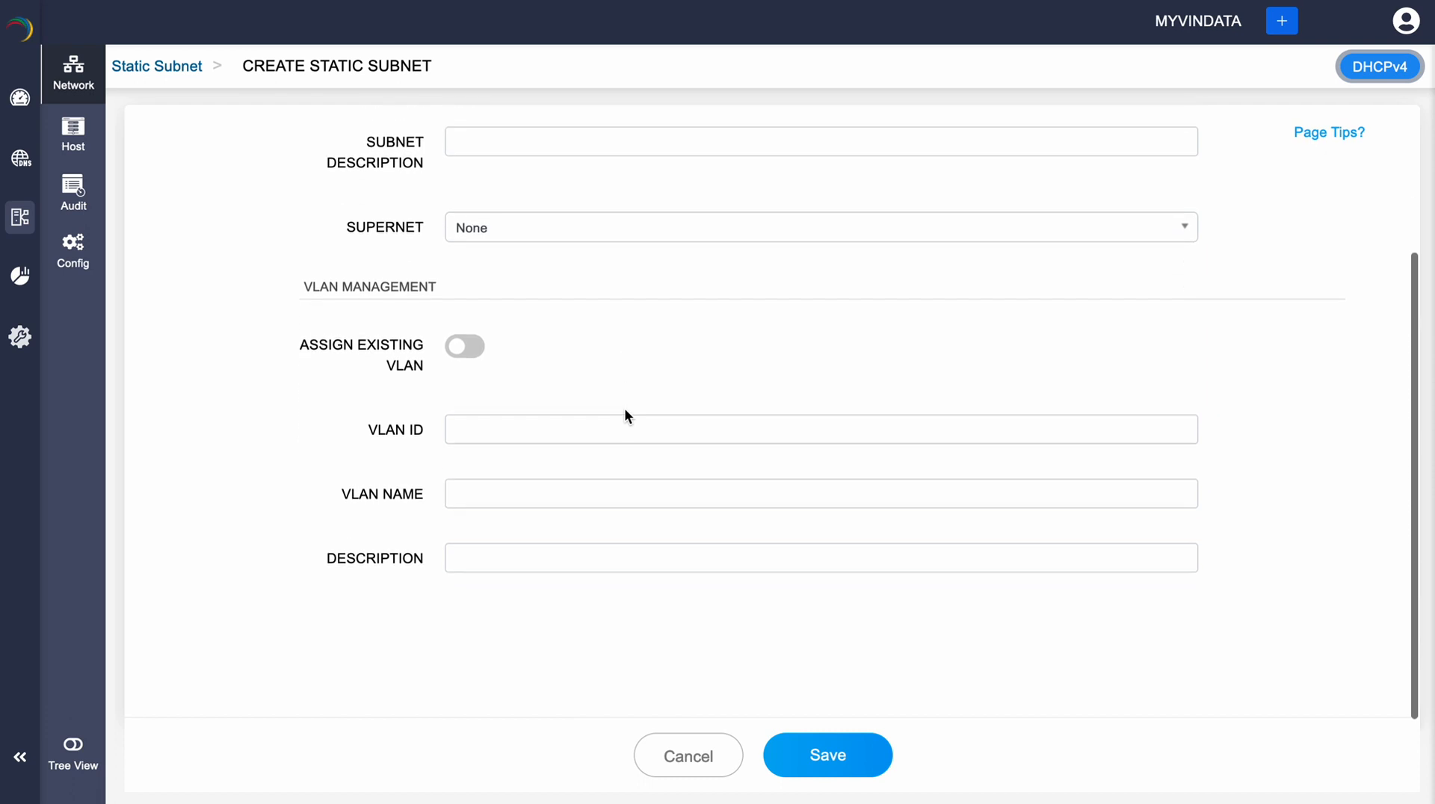
scroll(626, 413, up, 4)
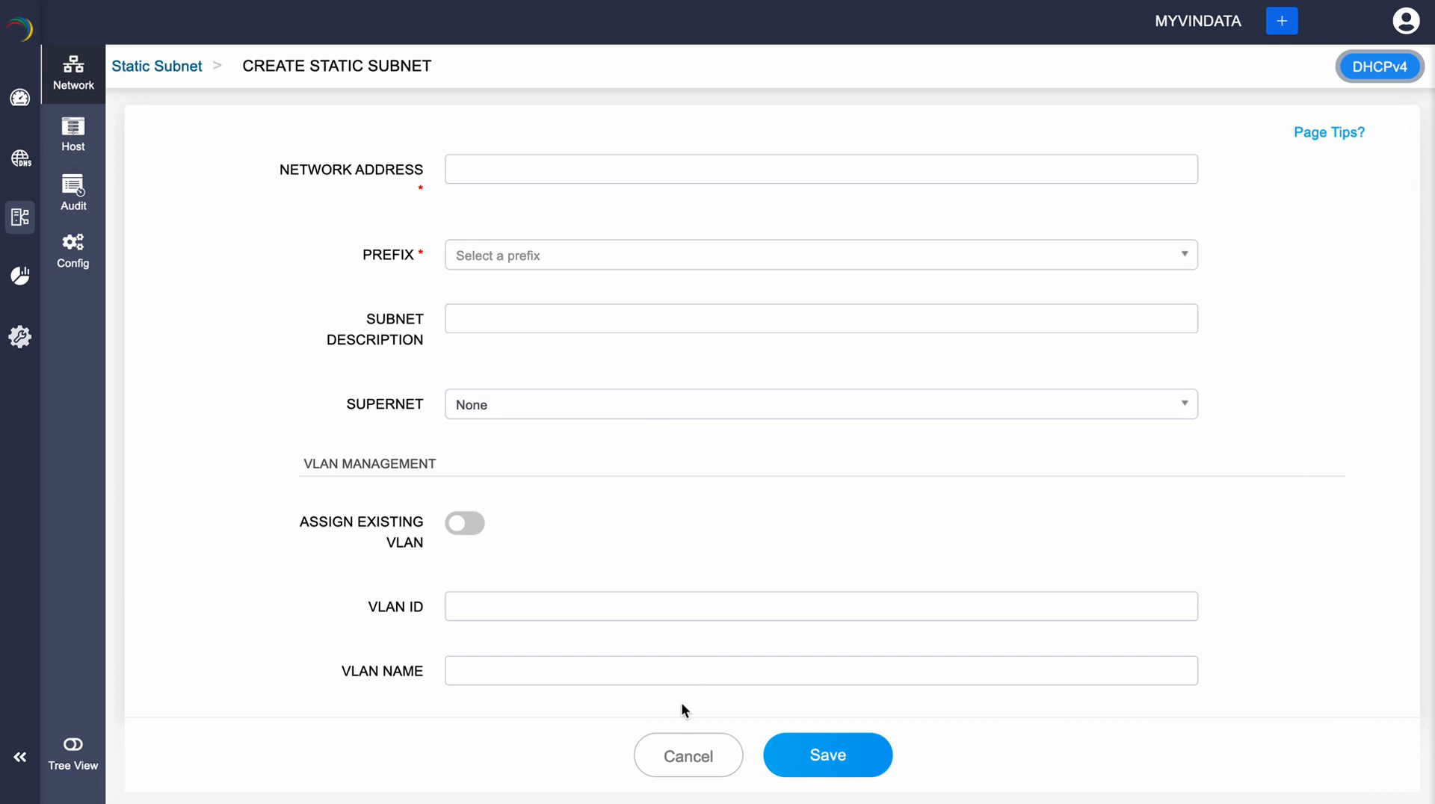
click(665, 746)
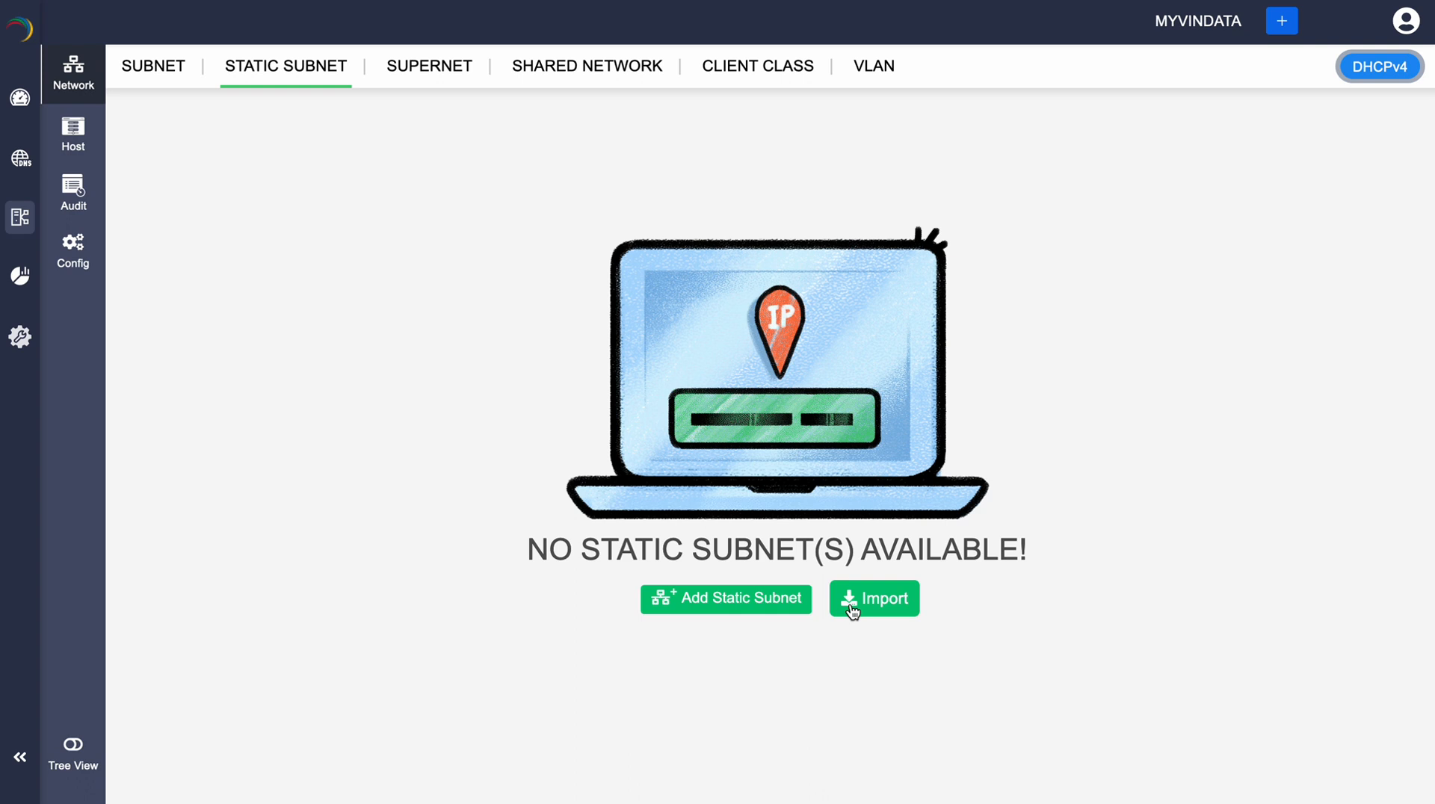
Open the file chooser for importing static subnets and cancel it.
mouse_move(852, 0)
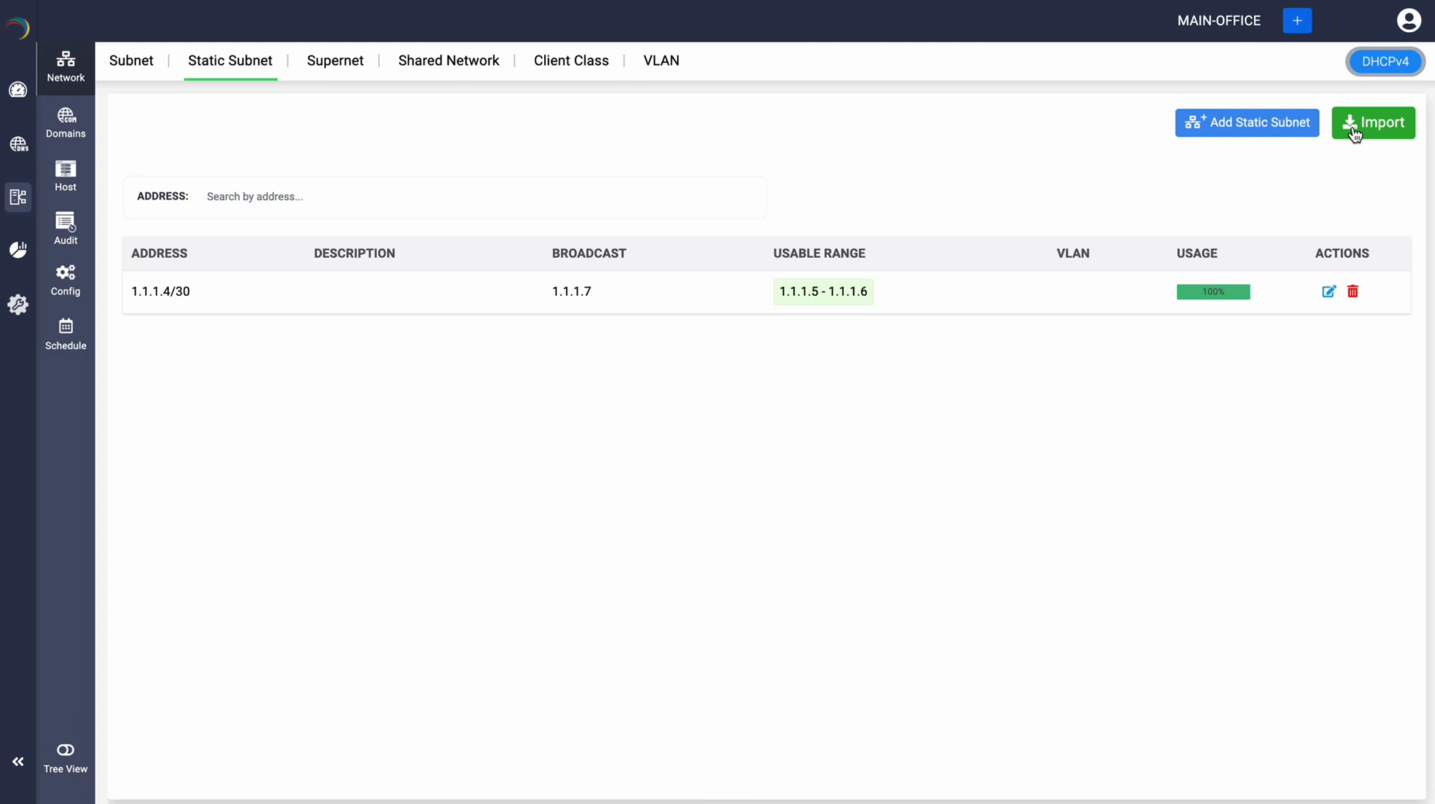
click(1355, 132)
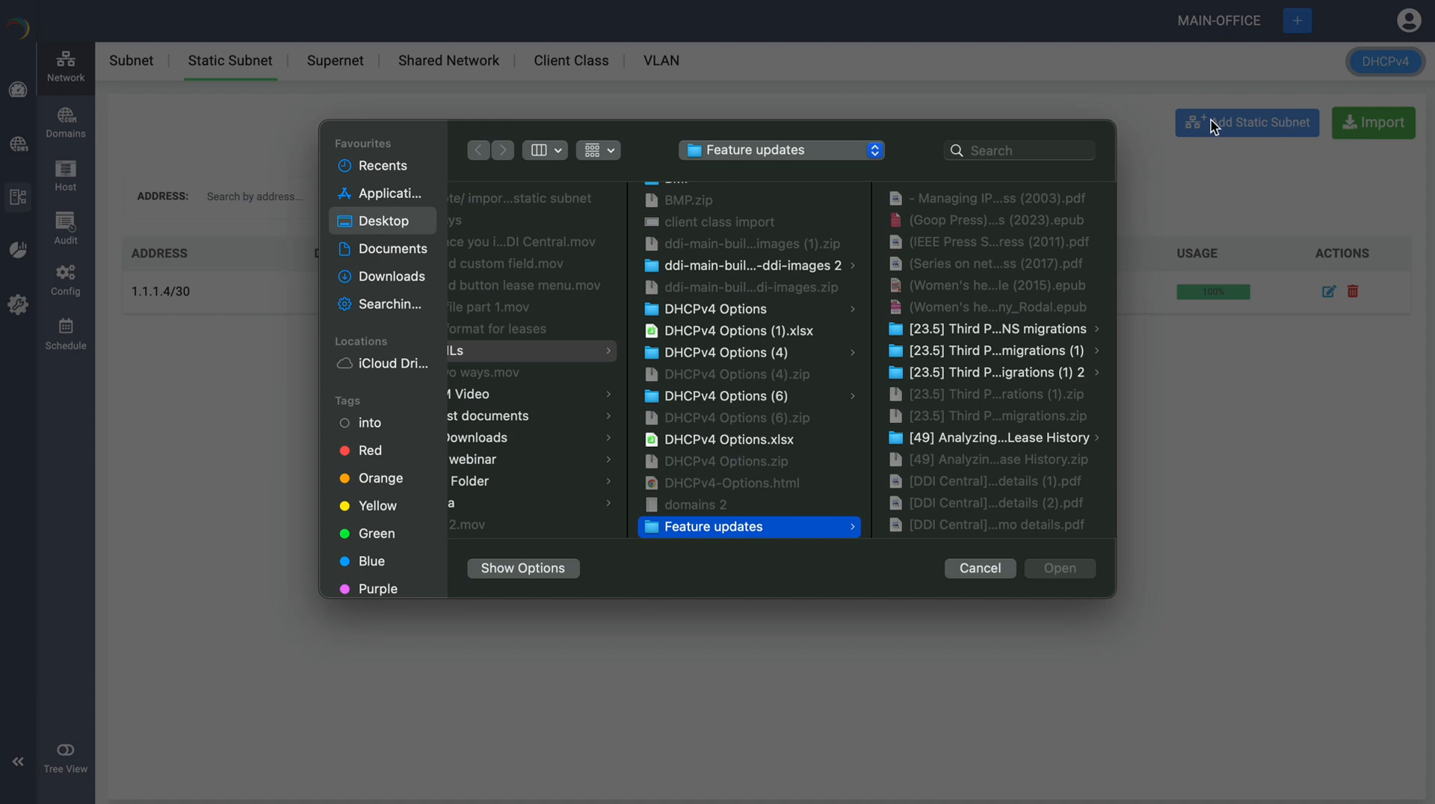
click(979, 569)
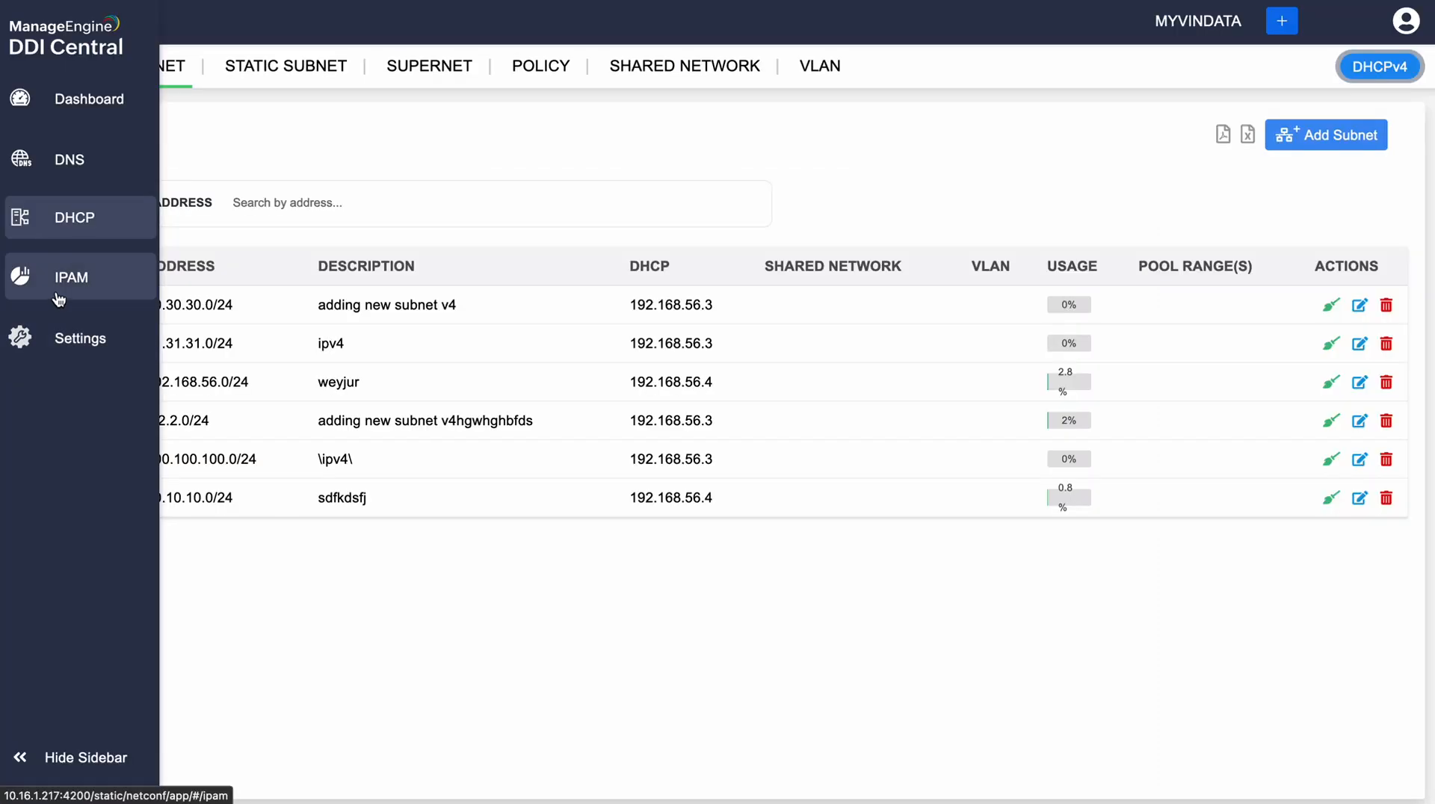
Go to the static leases in IPAM, and open and cancel the file chooser for importing them.
click(69, 290)
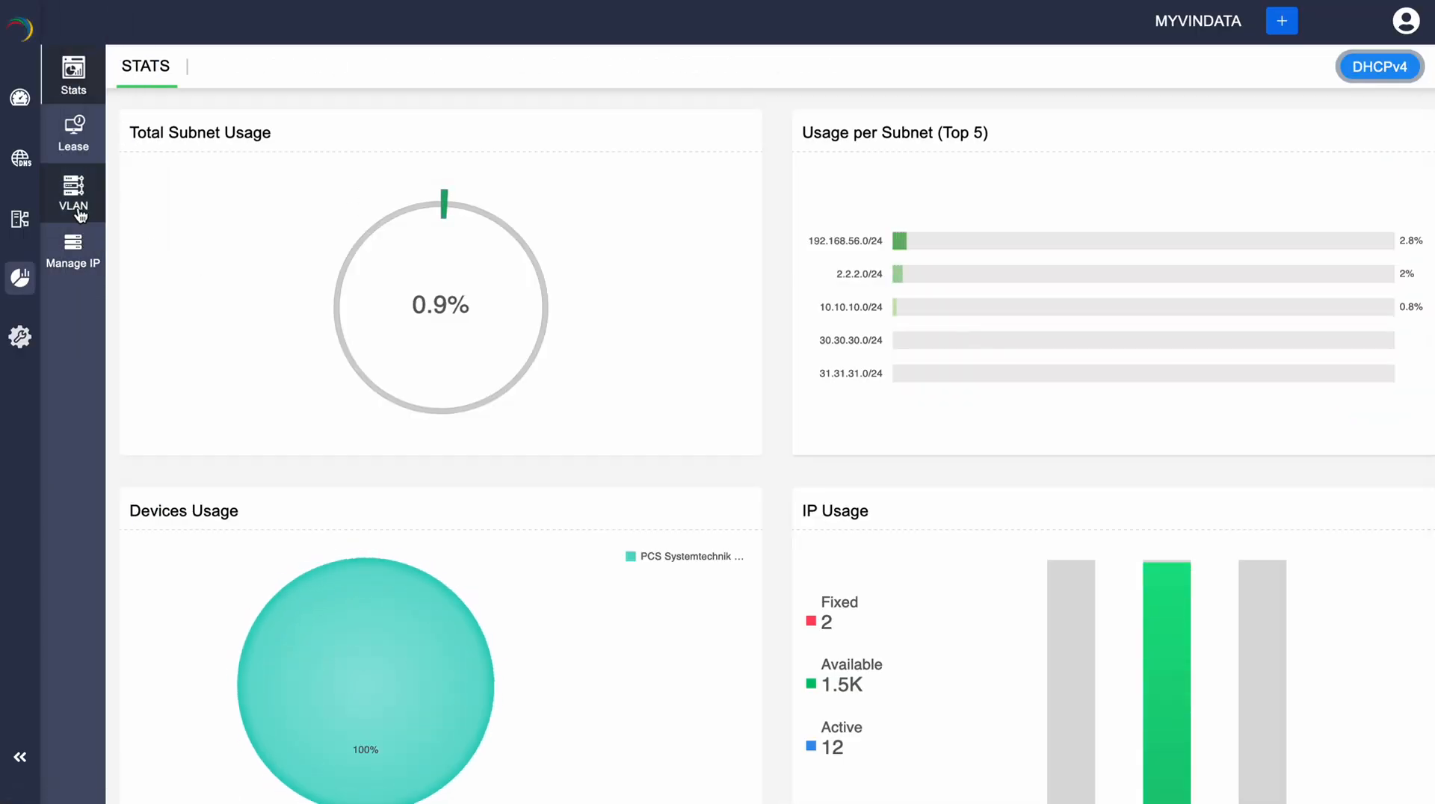
click(76, 148)
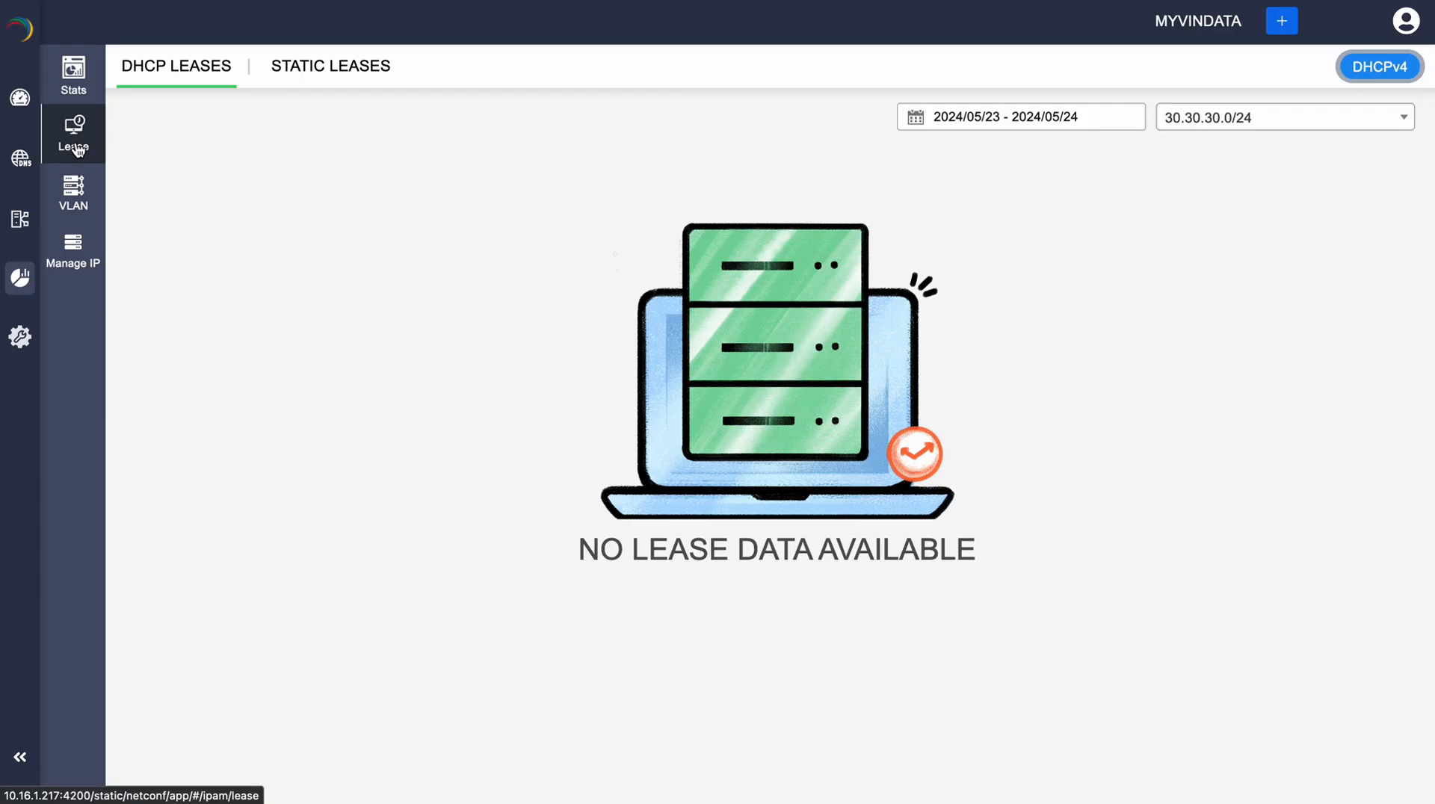
click(320, 75)
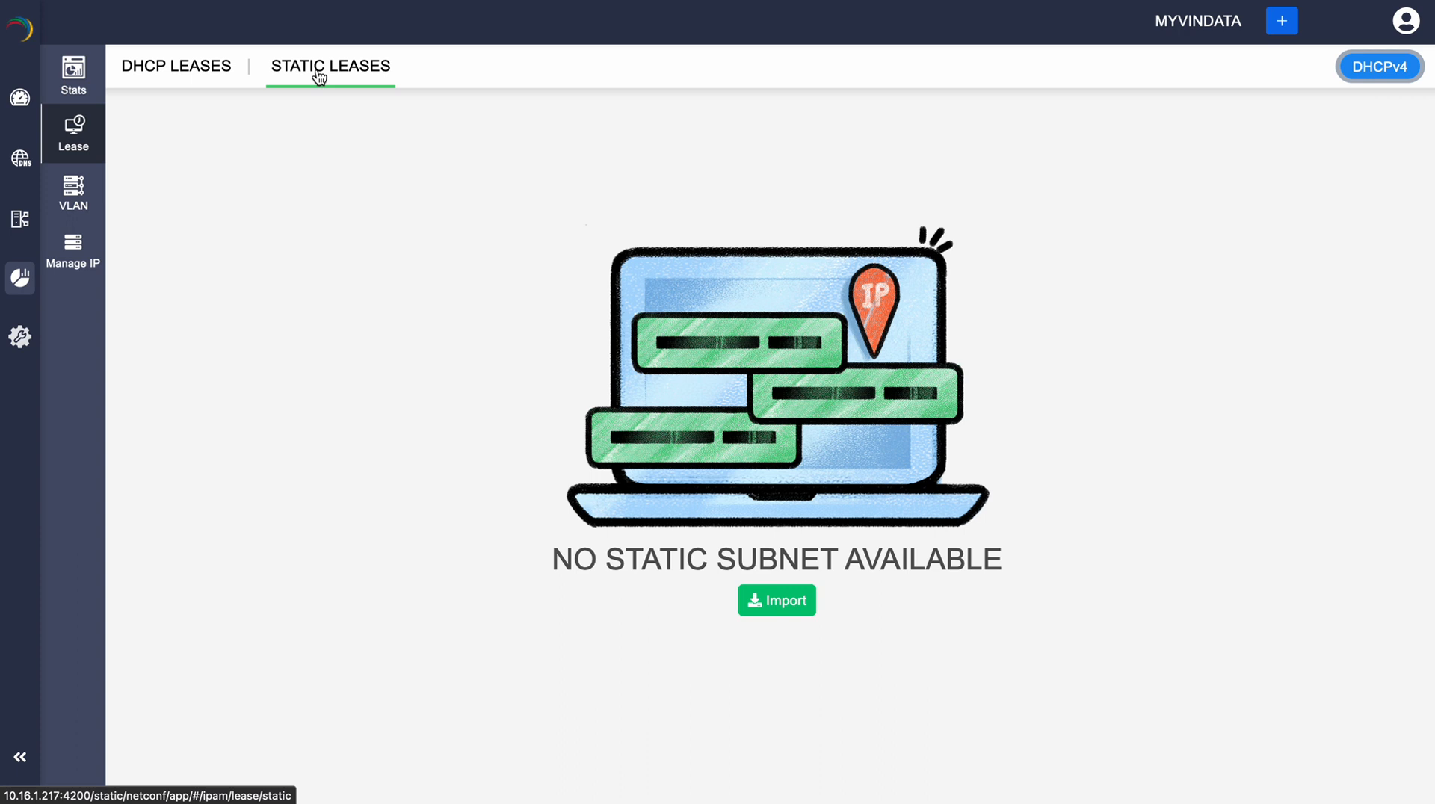
click(766, 607)
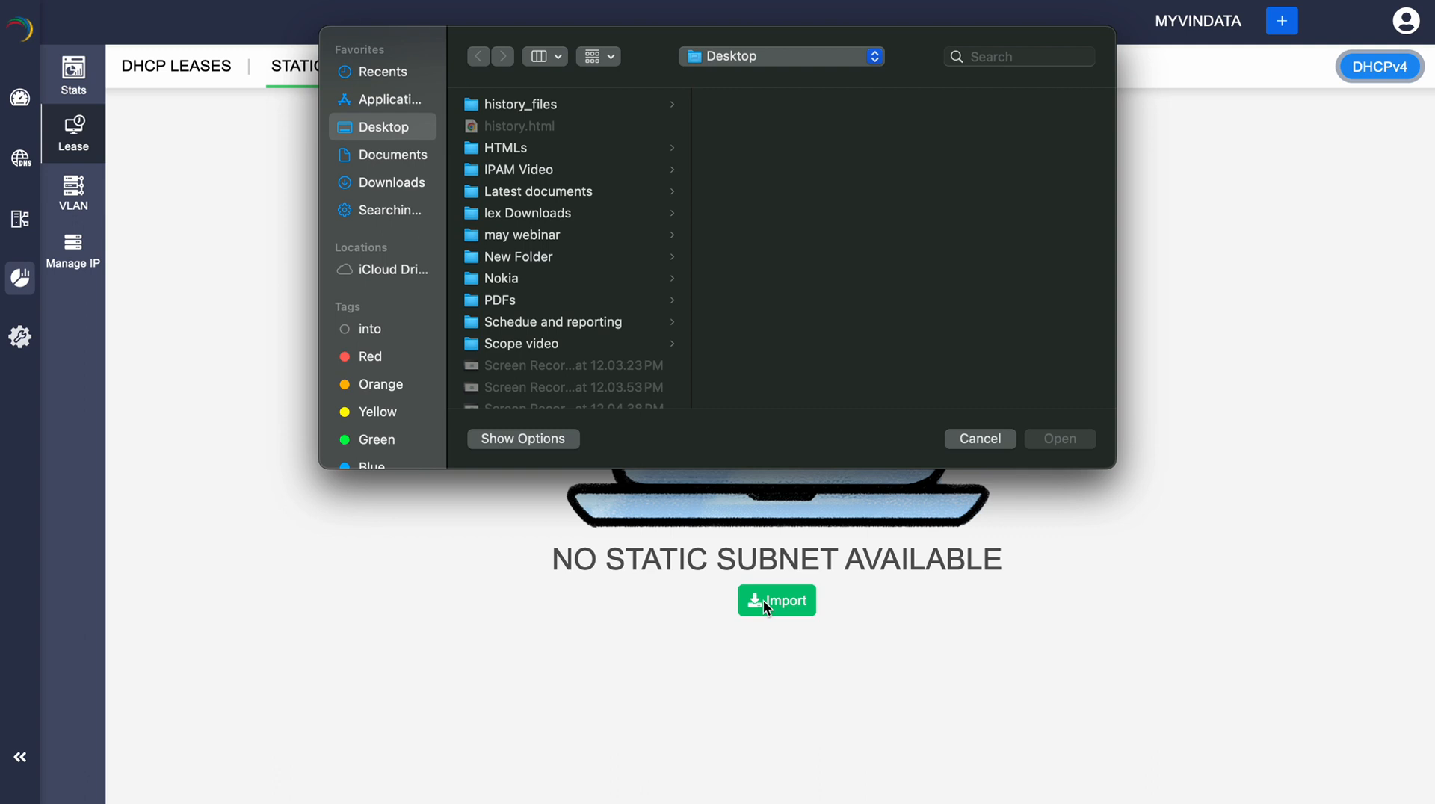
key(Escape)
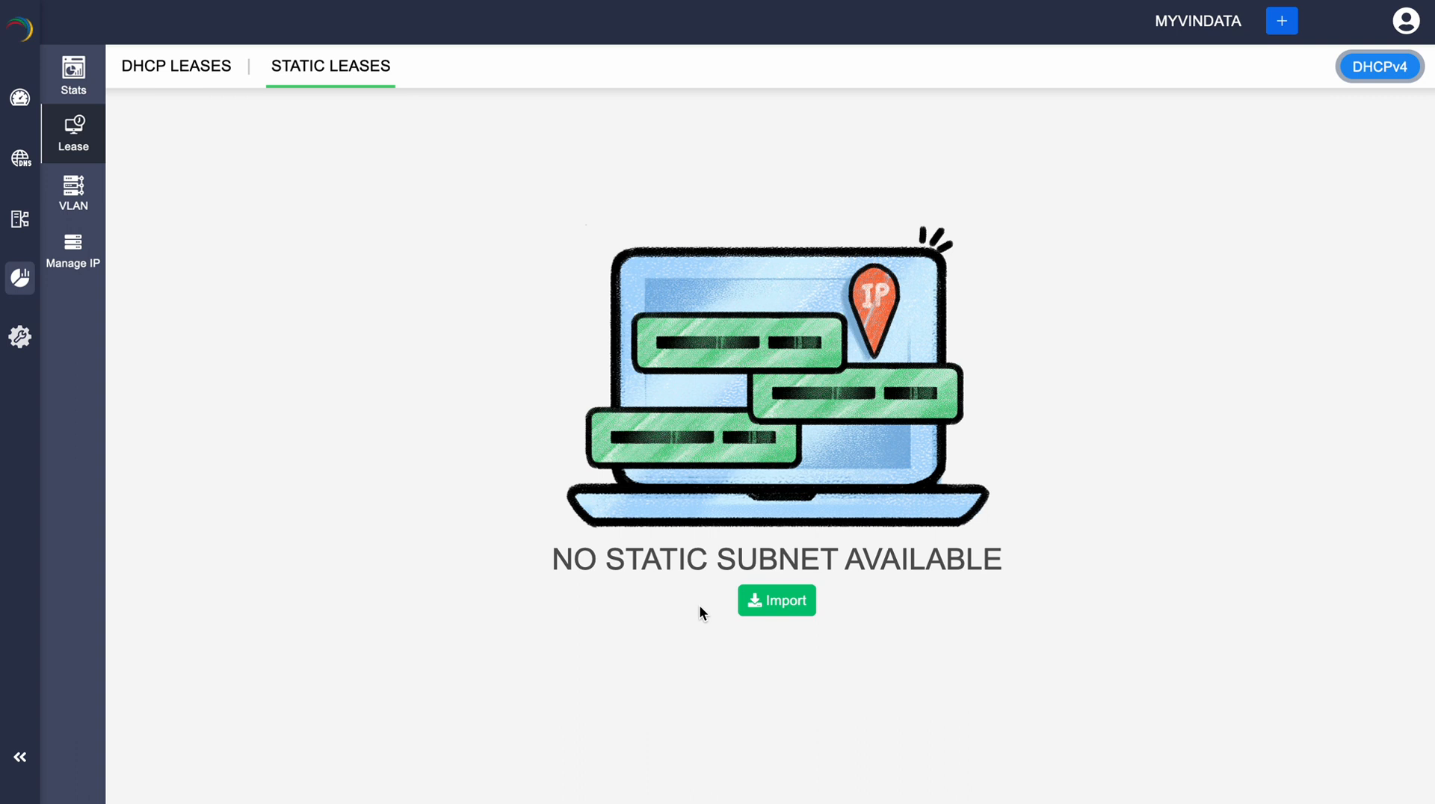
Switch to the spreadsheet to examine its static lease columns, and return to DDI Central.
key(ctrl+Right)
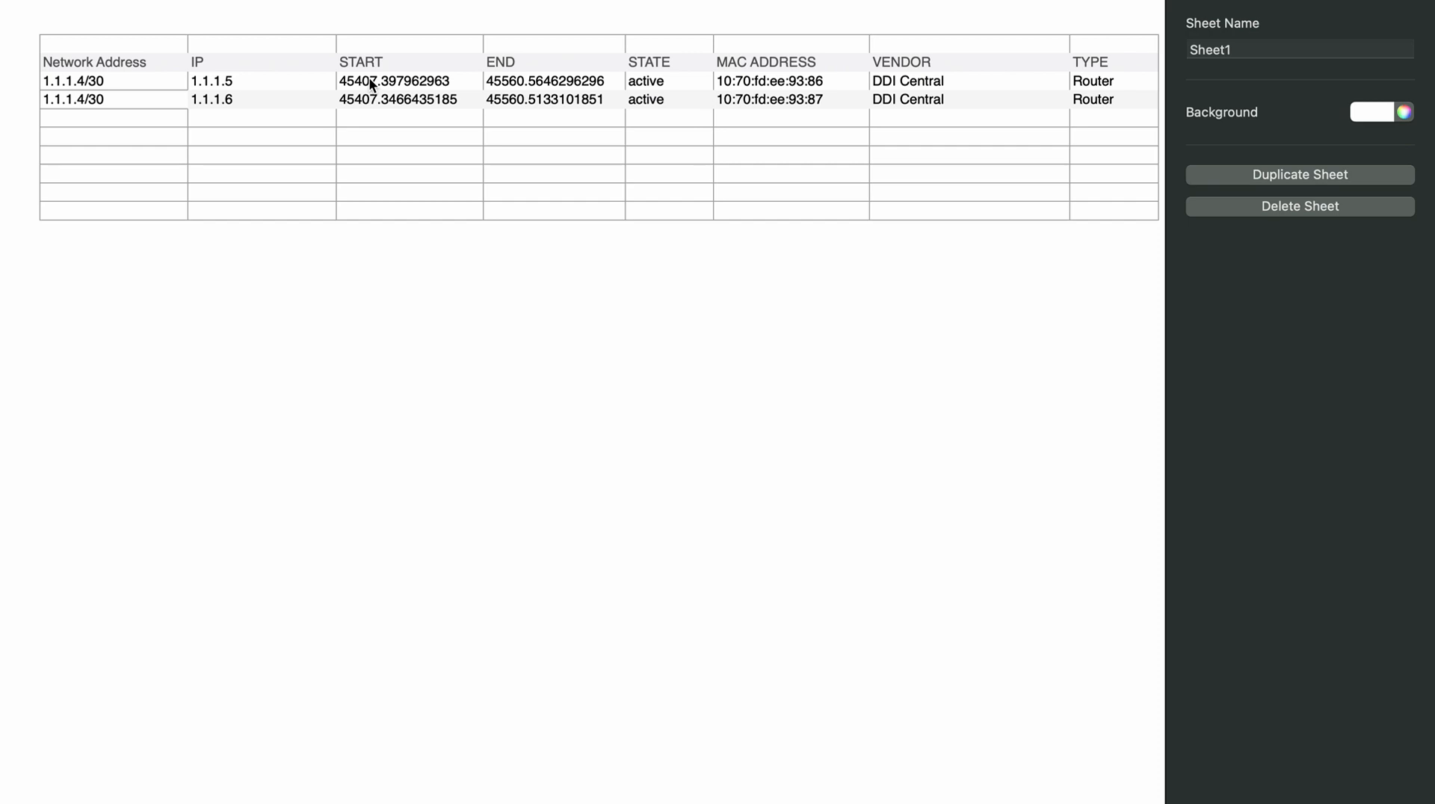
key(ctrl+Left)
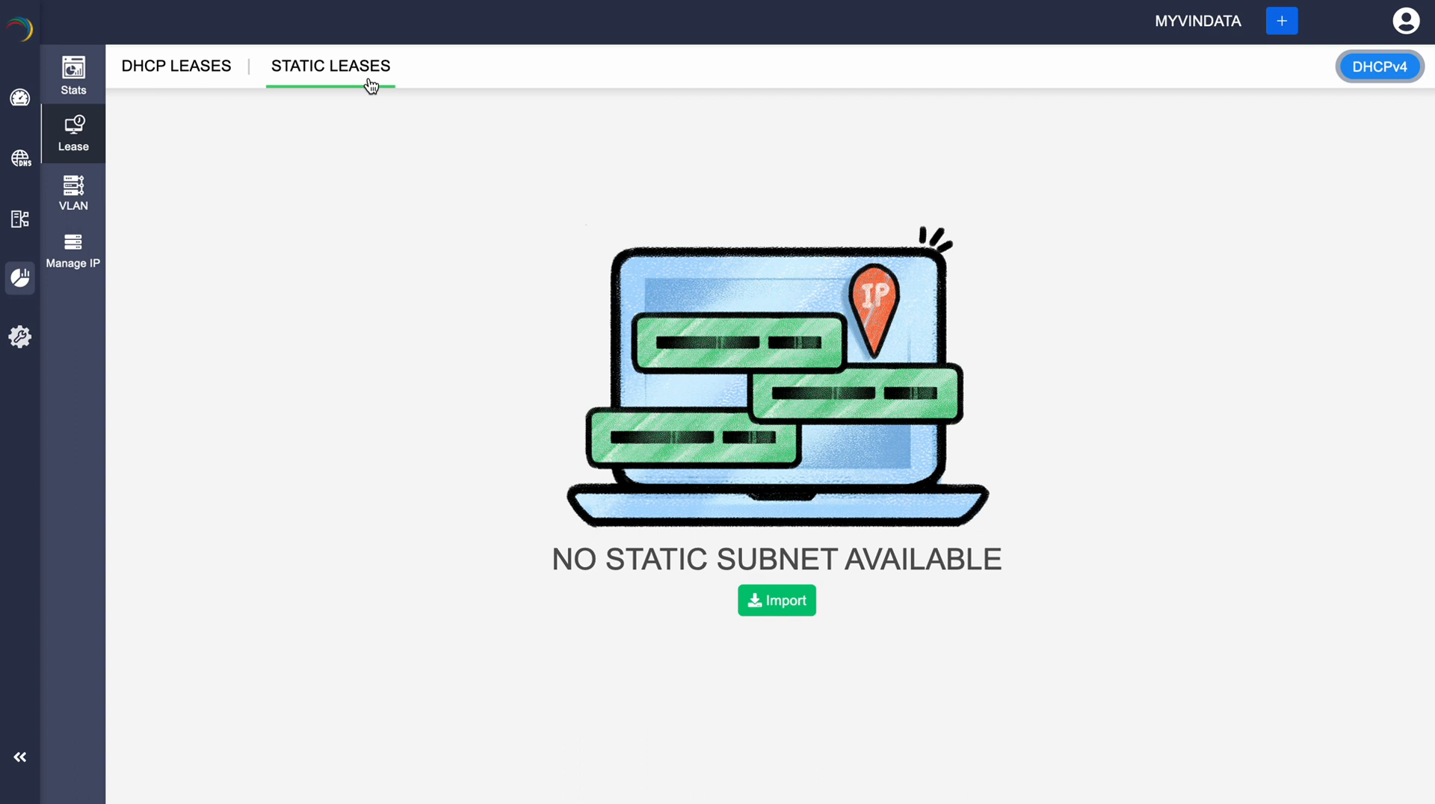
Examine the static leases of subnet 1.1.1.4/30 and the edit forms of 1.1.1.5 and 1.1.1.6, cancelling both forms.
mouse_move(389, 1)
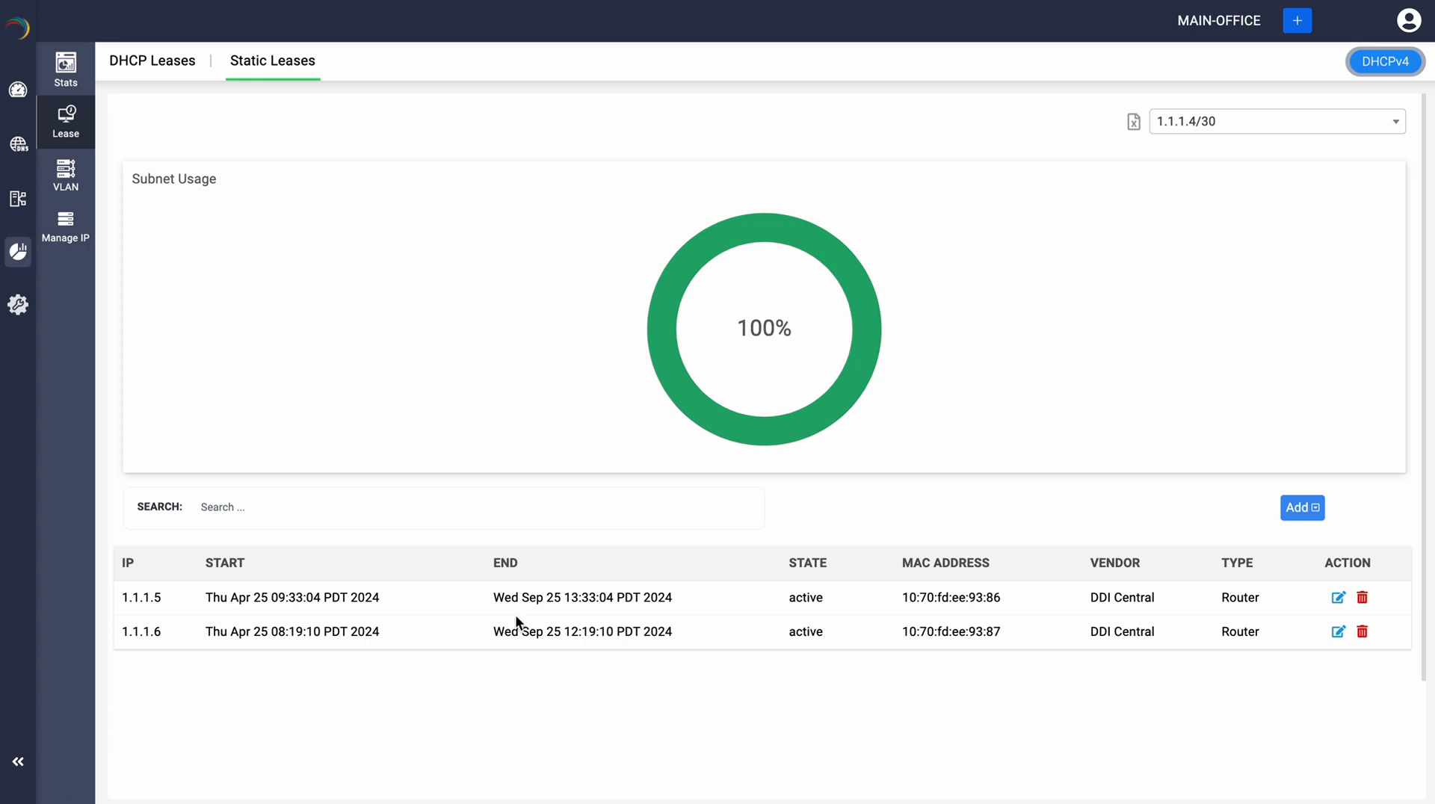
double_click(329, 595)
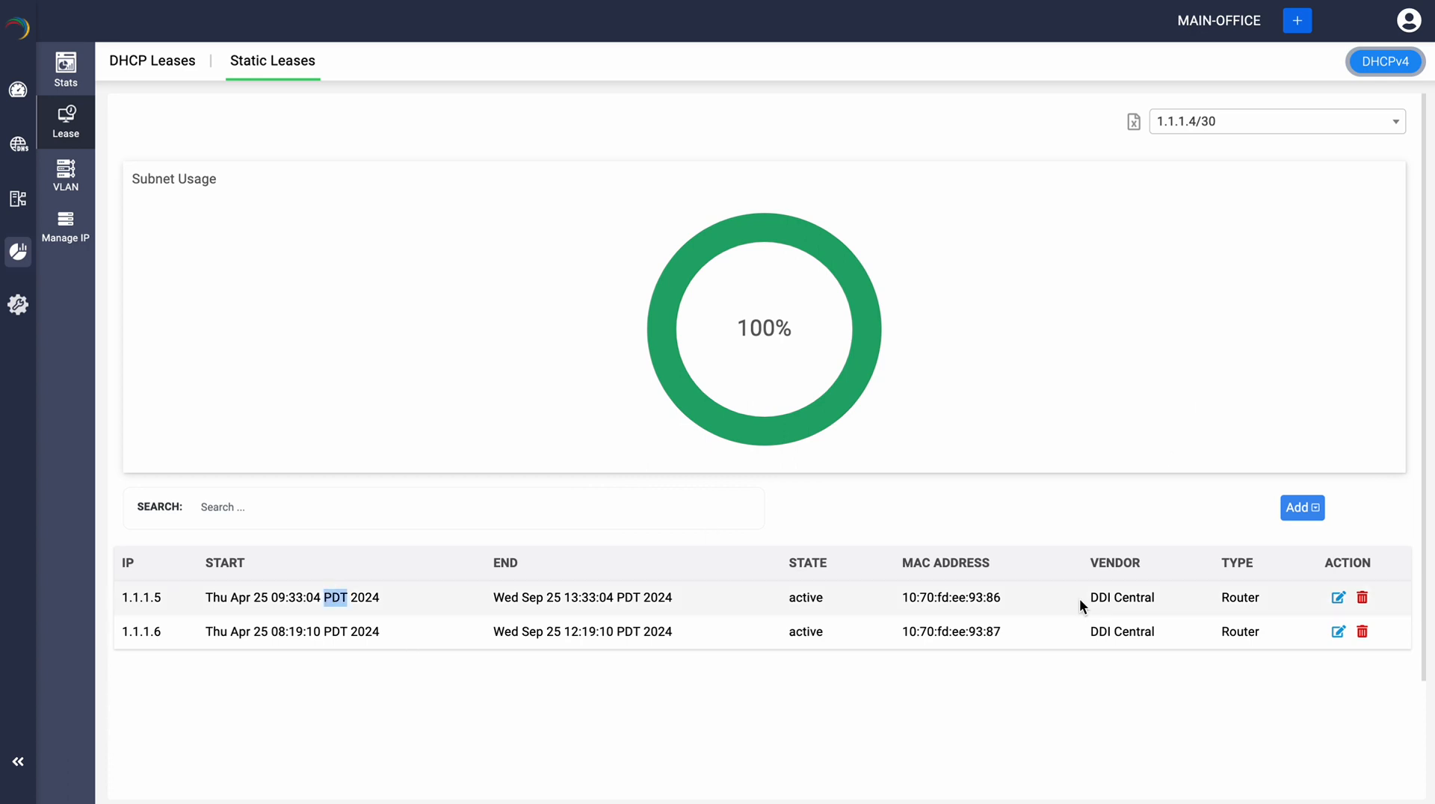
click(1184, 591)
click(1338, 597)
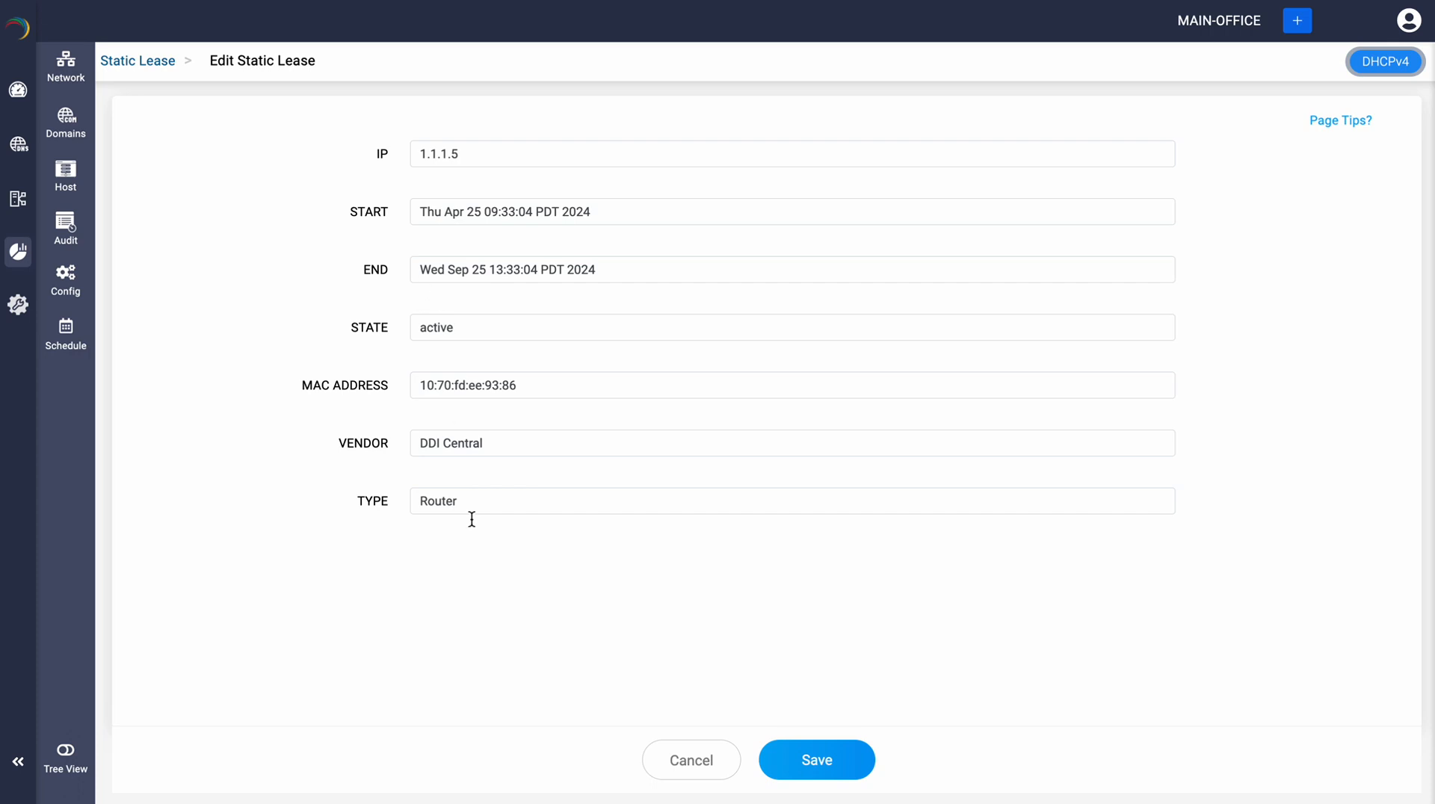
click(668, 760)
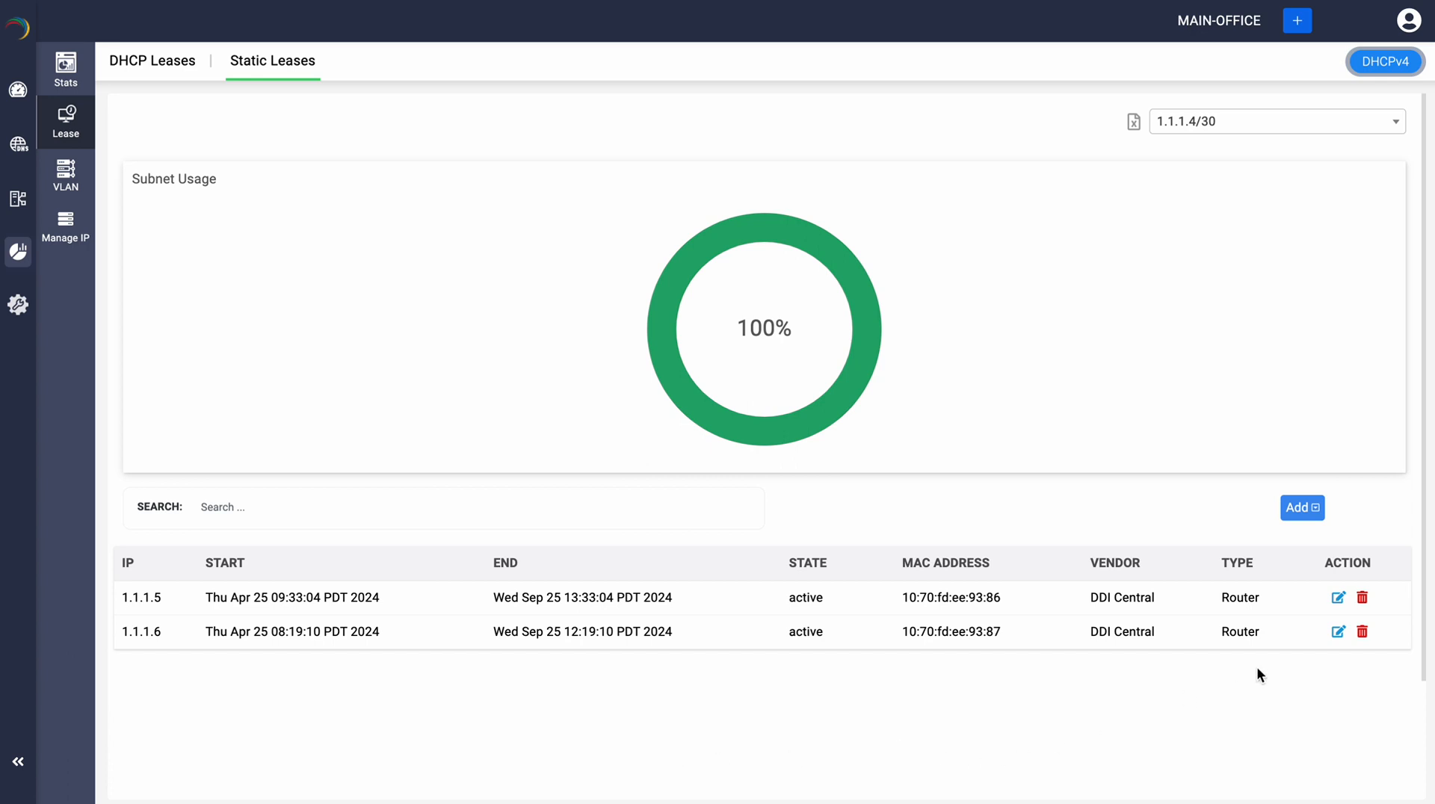
click(1337, 632)
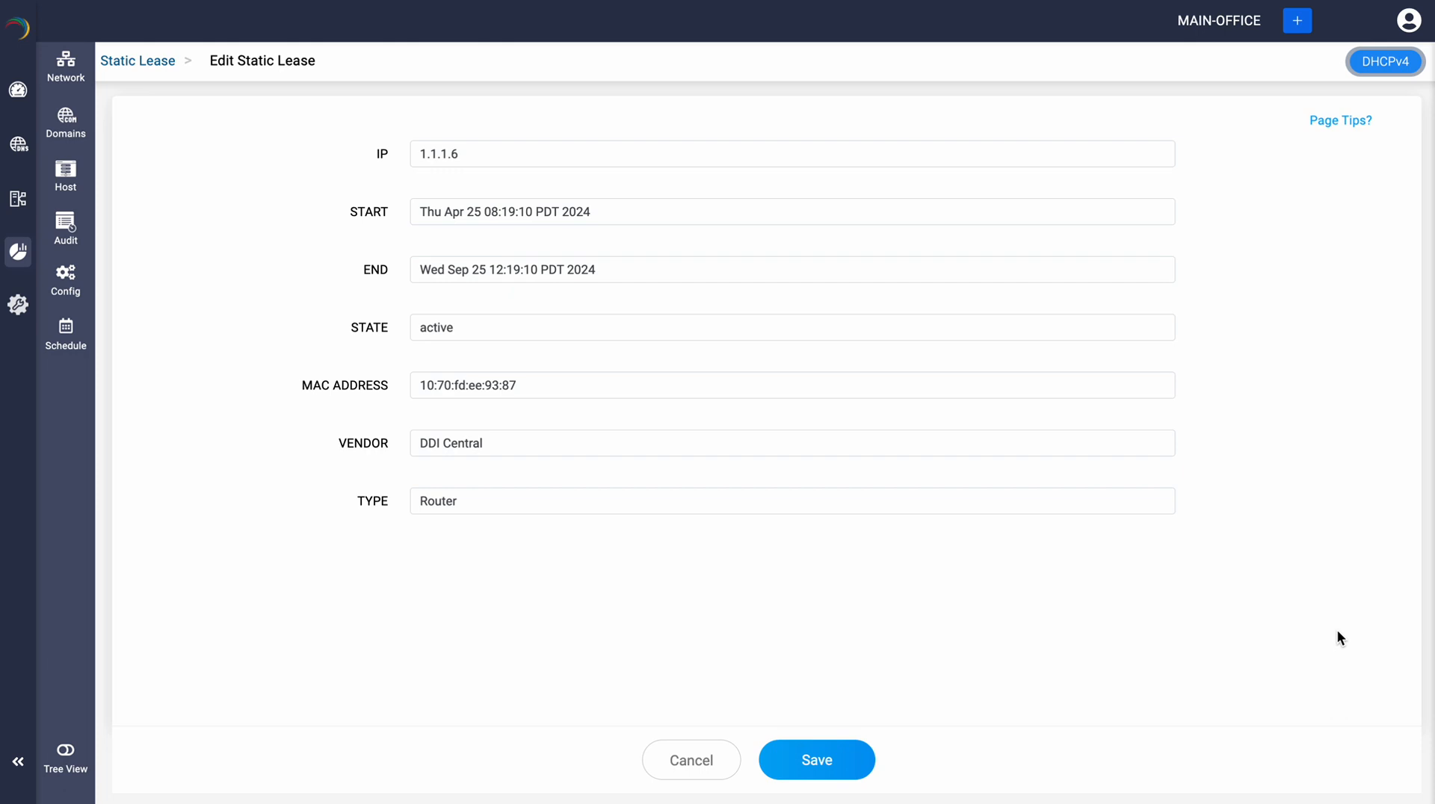
click(697, 760)
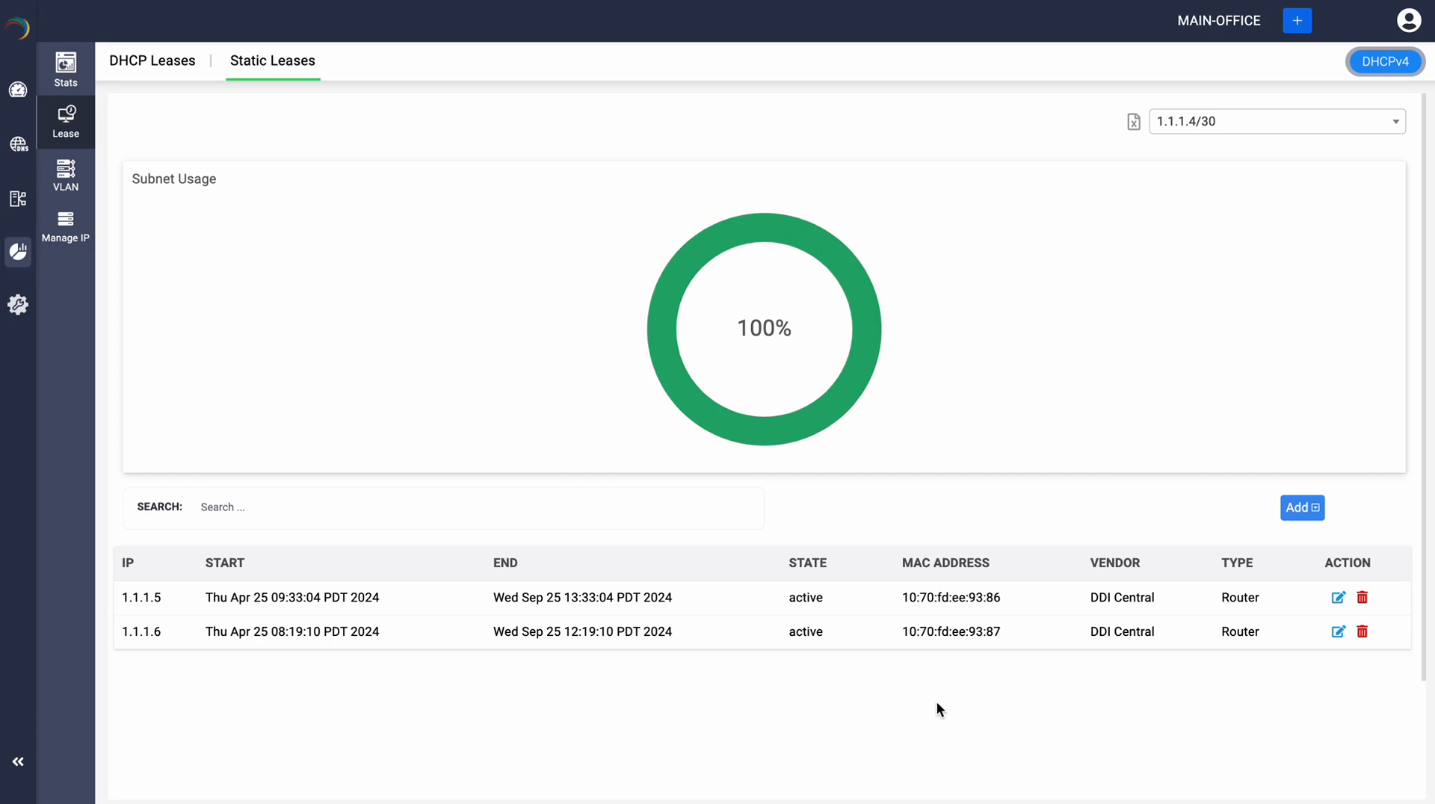
Review the name and default value fields for adding a custom field to the static leases, and close the dialog.
click(1308, 510)
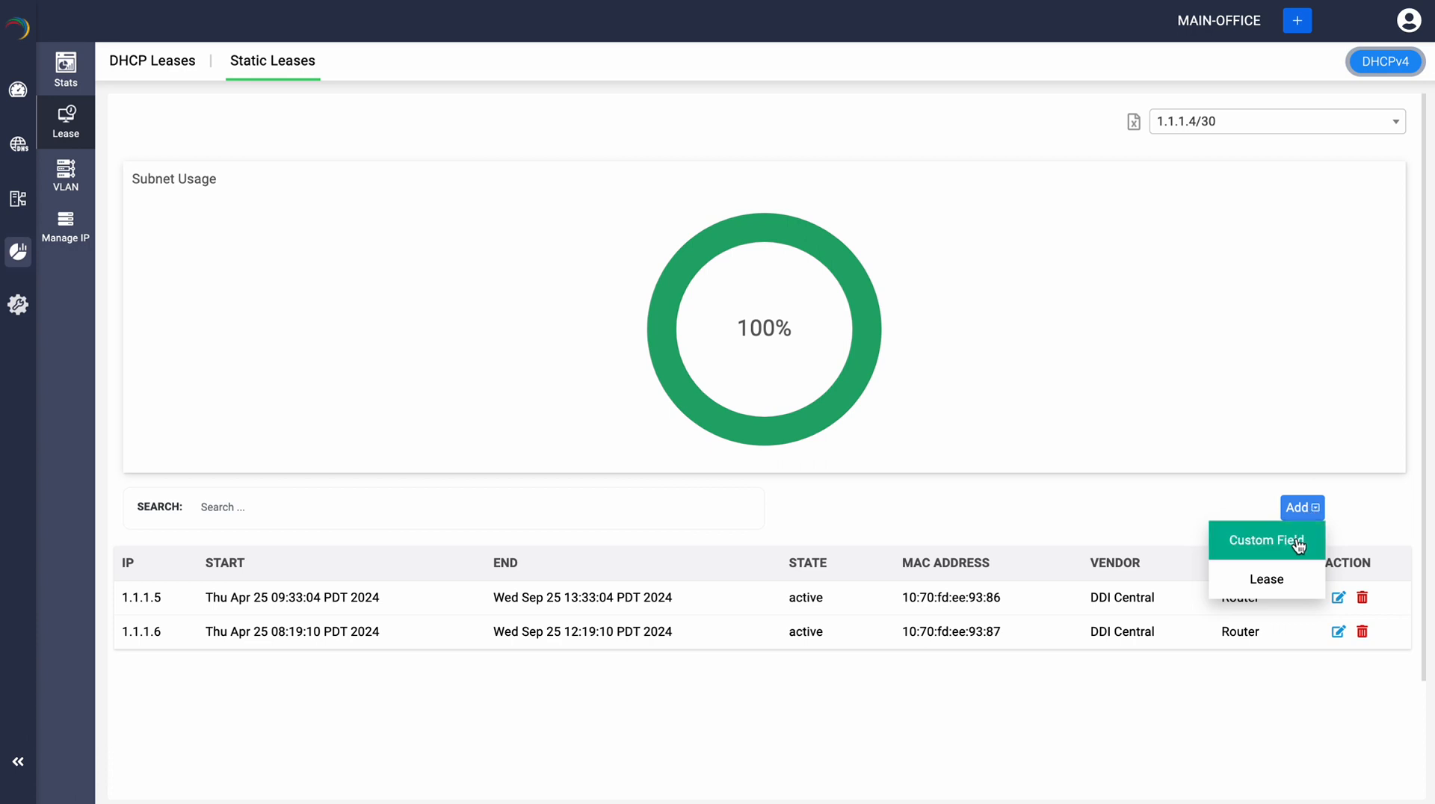
click(1296, 541)
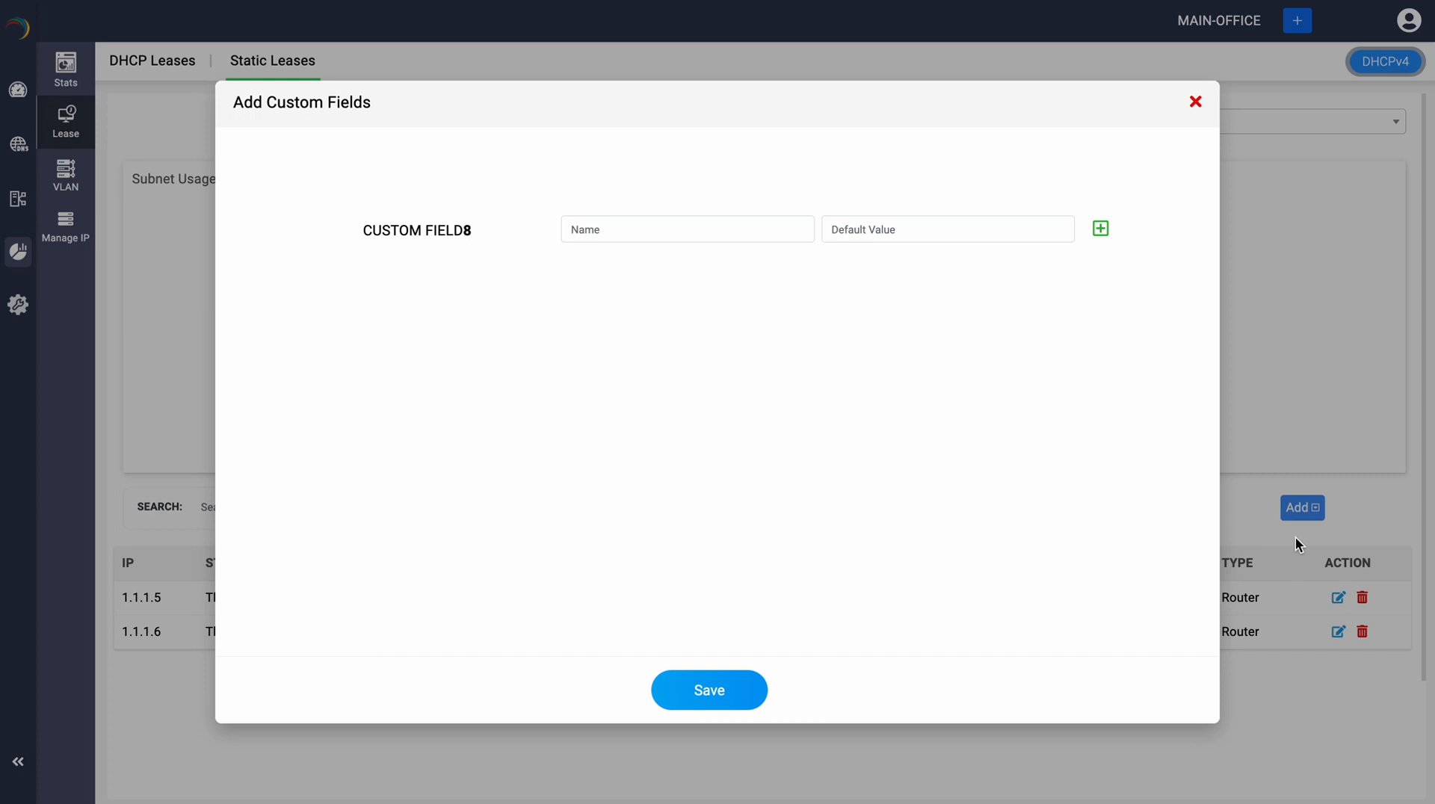
click(606, 234)
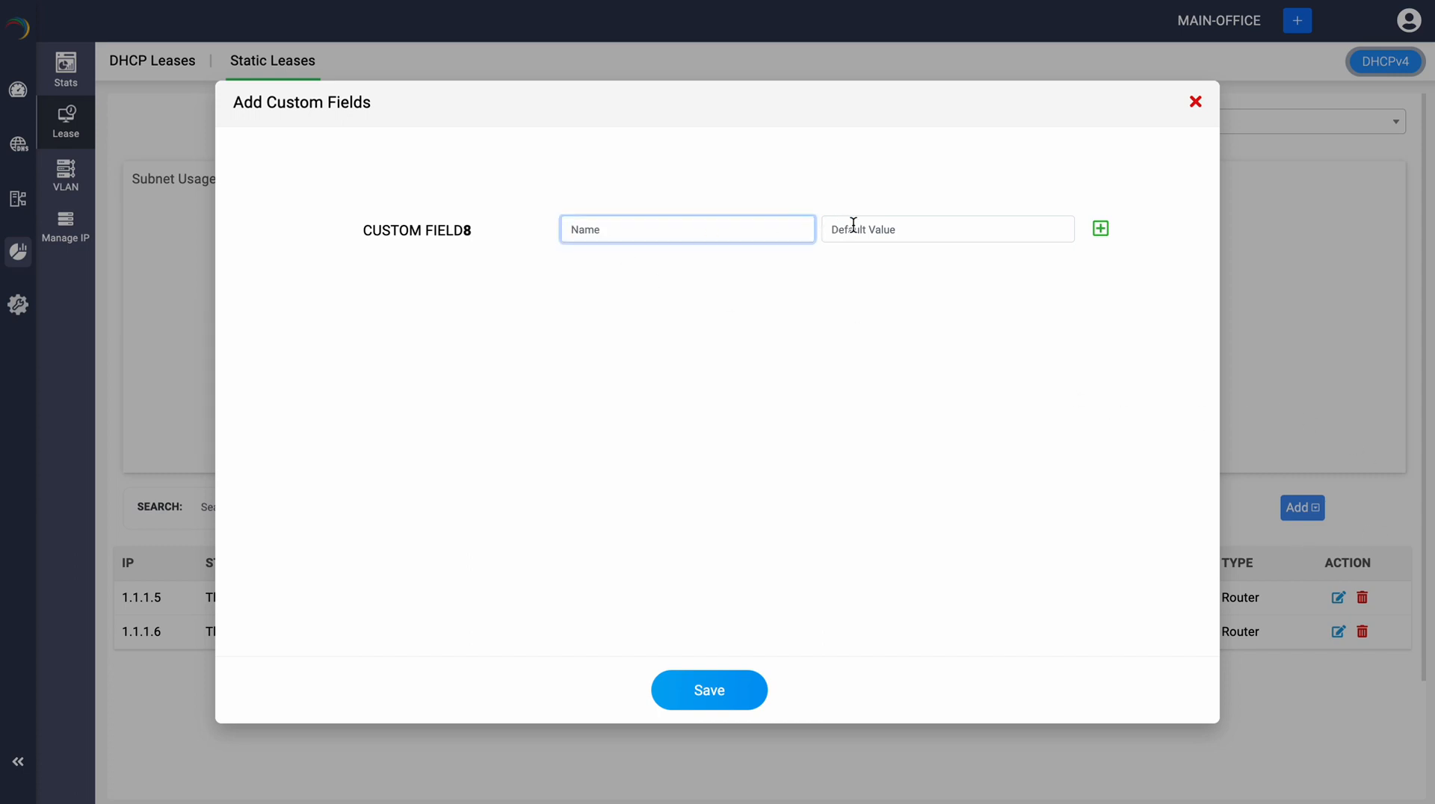
key(Escape)
Review the fields of the static lease creation form and cancel it.
click(1297, 509)
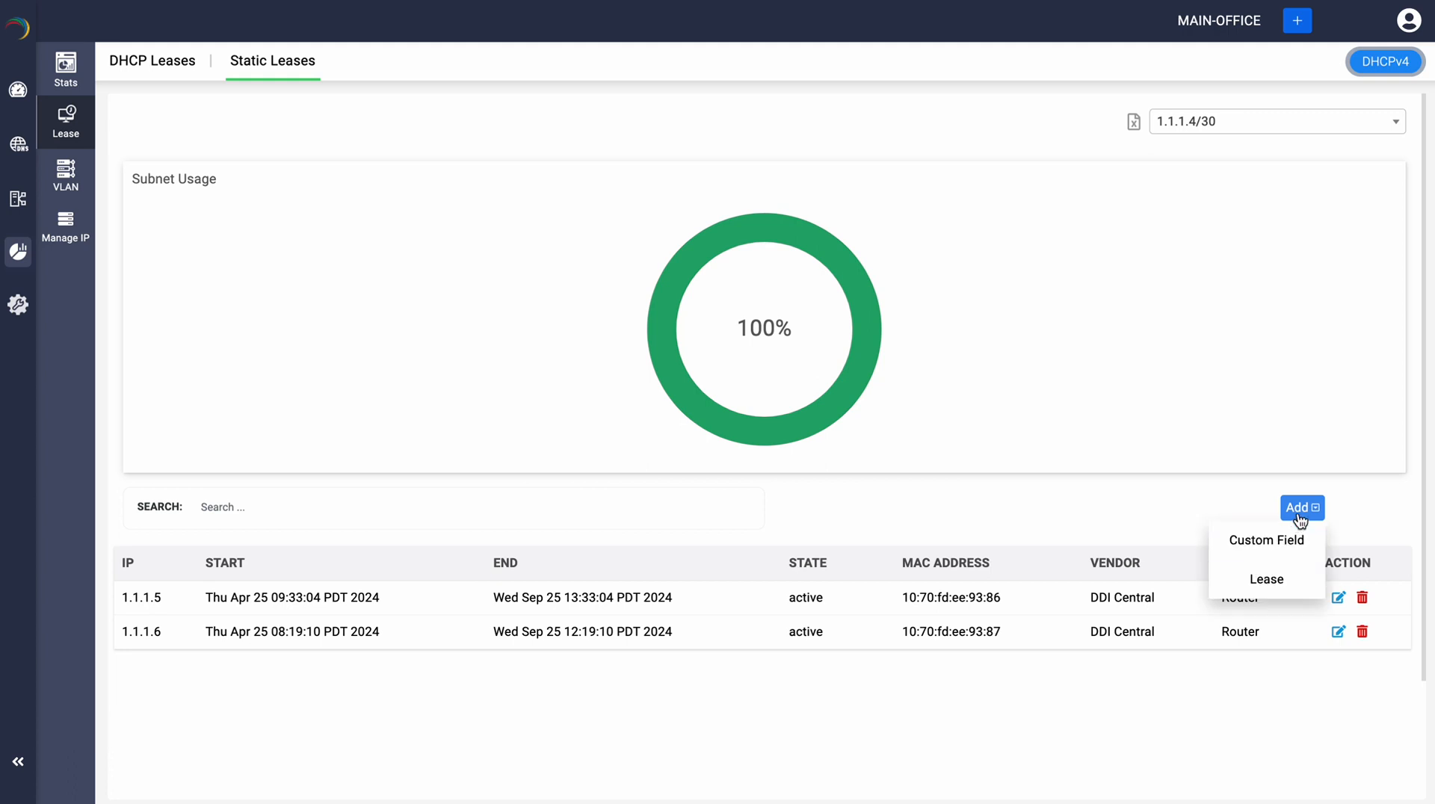
click(1281, 587)
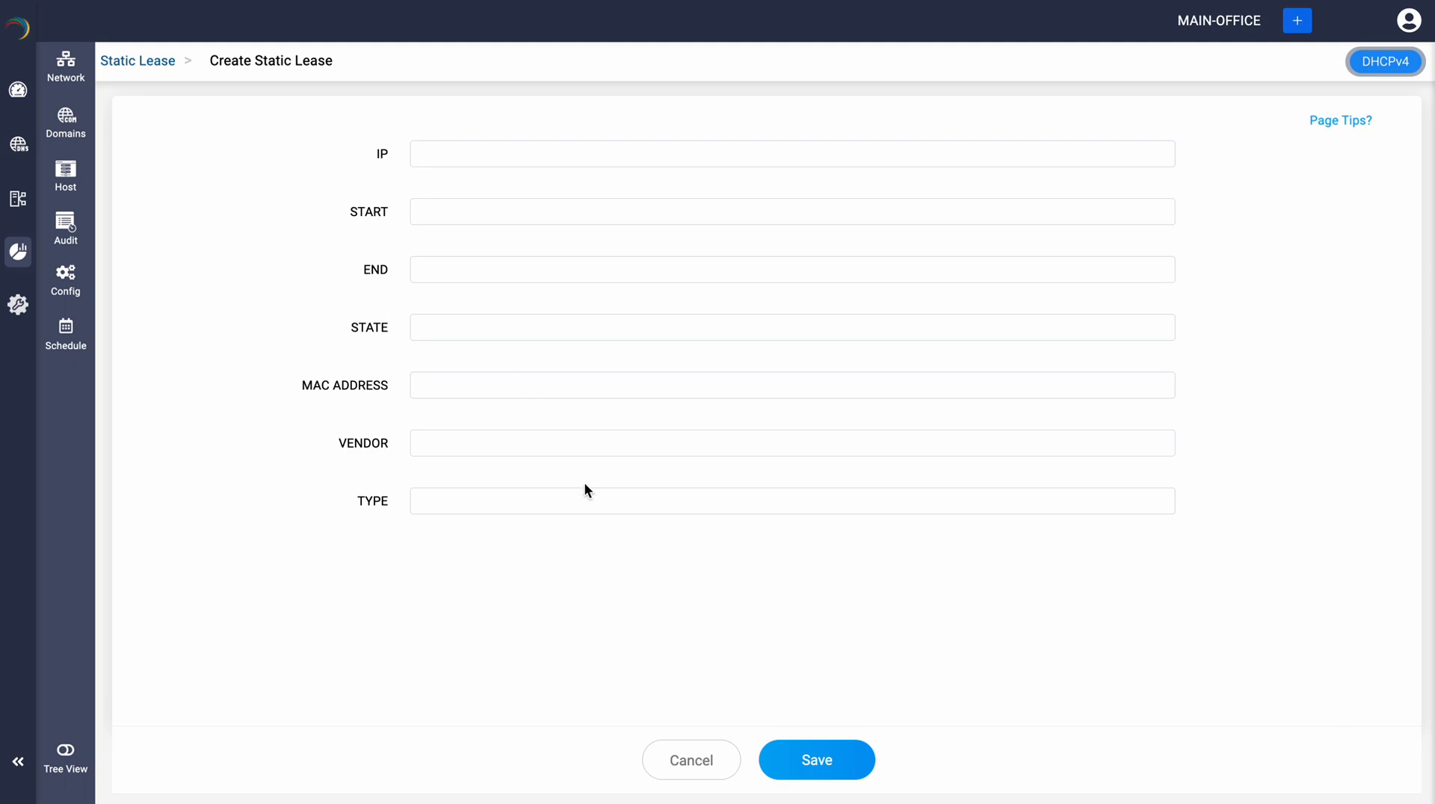
click(668, 772)
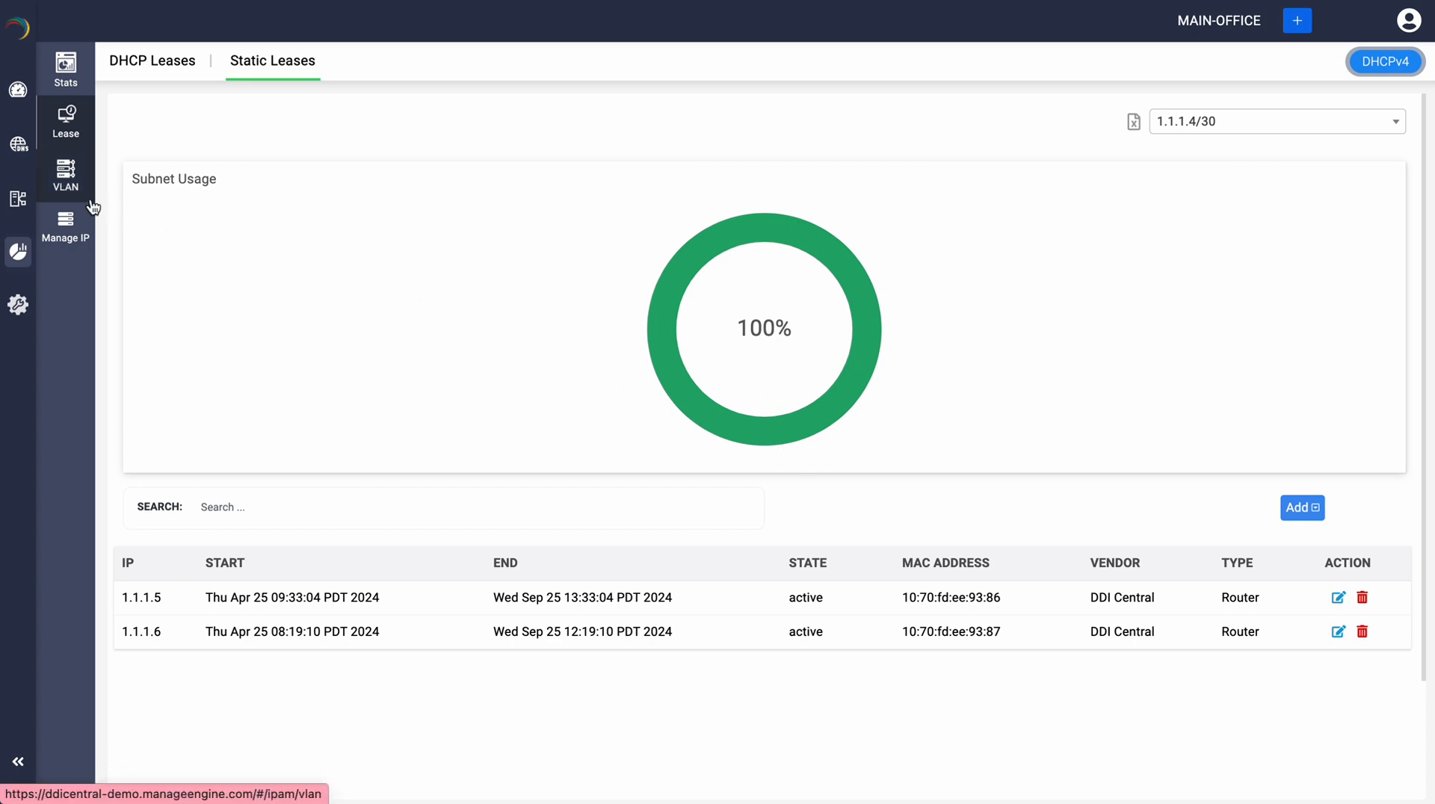
Go to the VLAN list in IPAM and open the statistics of VLAN2.
mouse_move(23, 267)
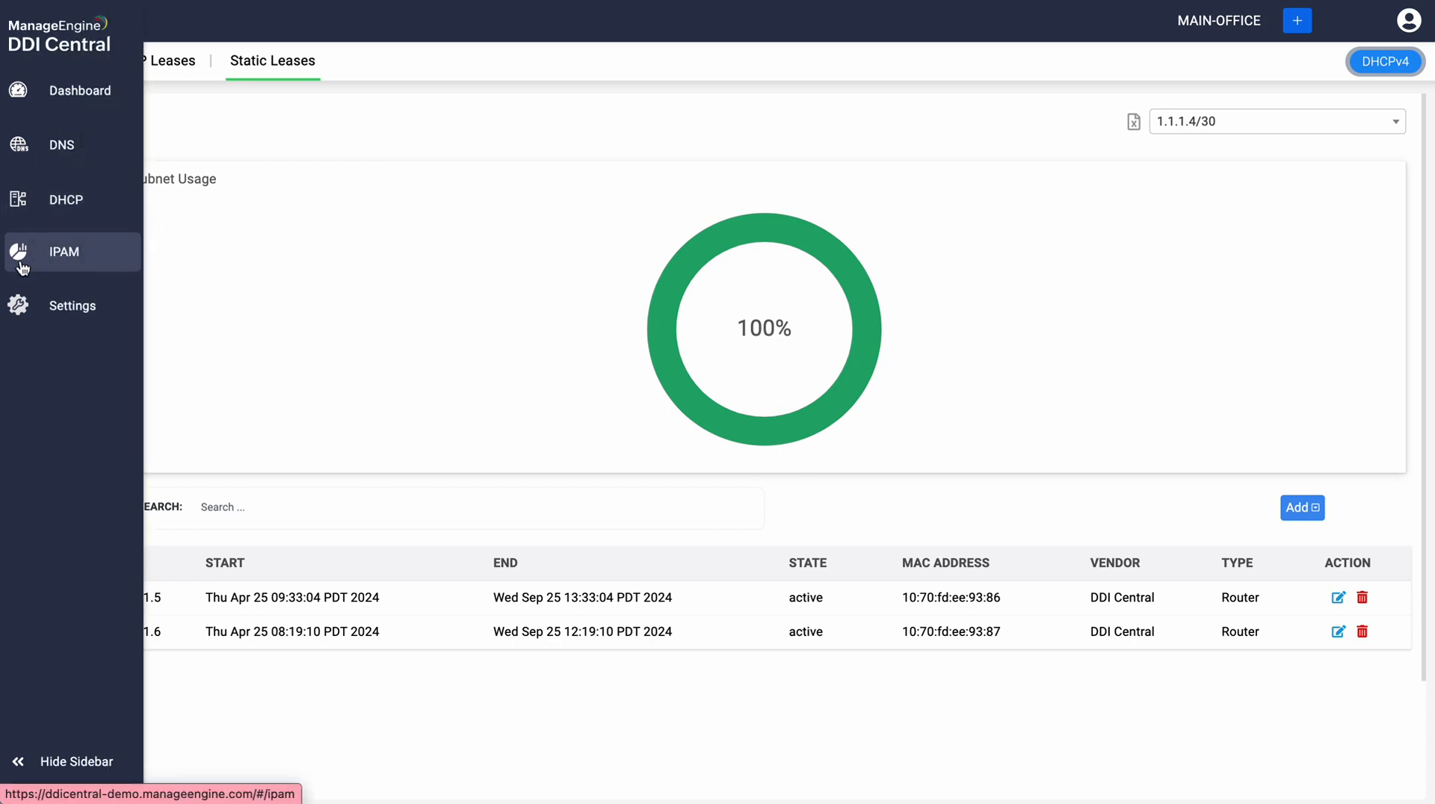
click(74, 268)
click(82, 187)
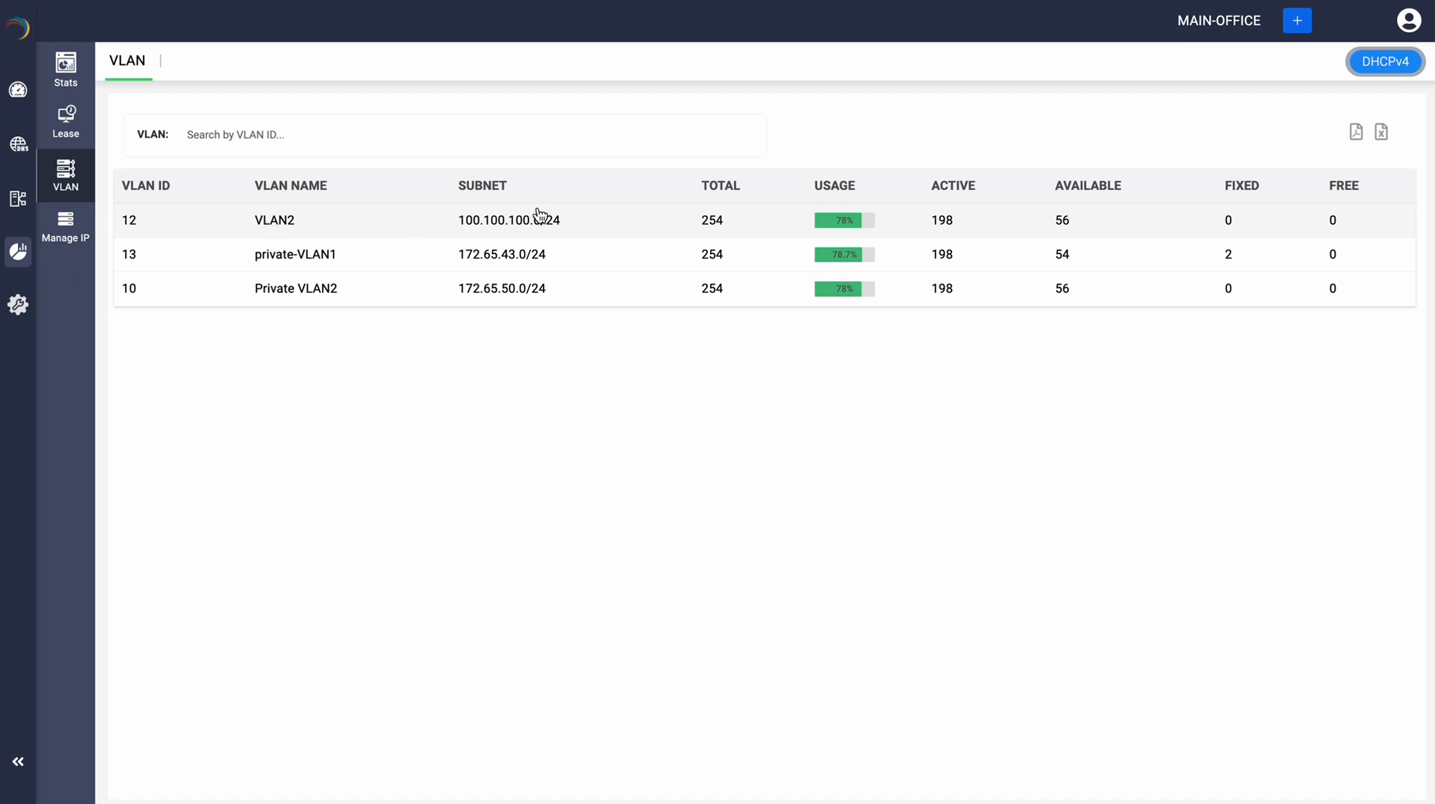
click(305, 234)
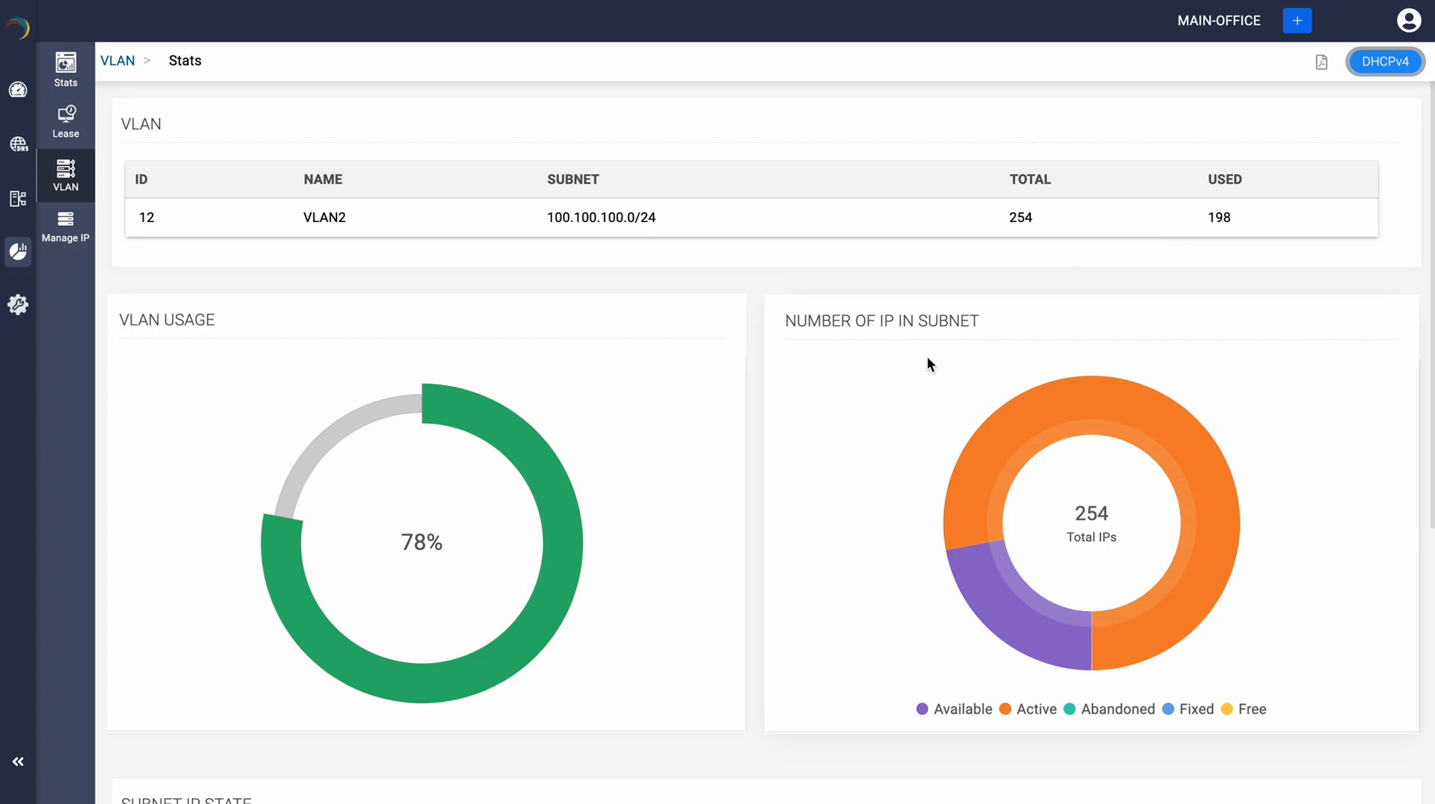
Examine VLAN2's usage chart, number of IPs in the subnet, and subnet IP state list.
scroll(853, 408, down, 1)
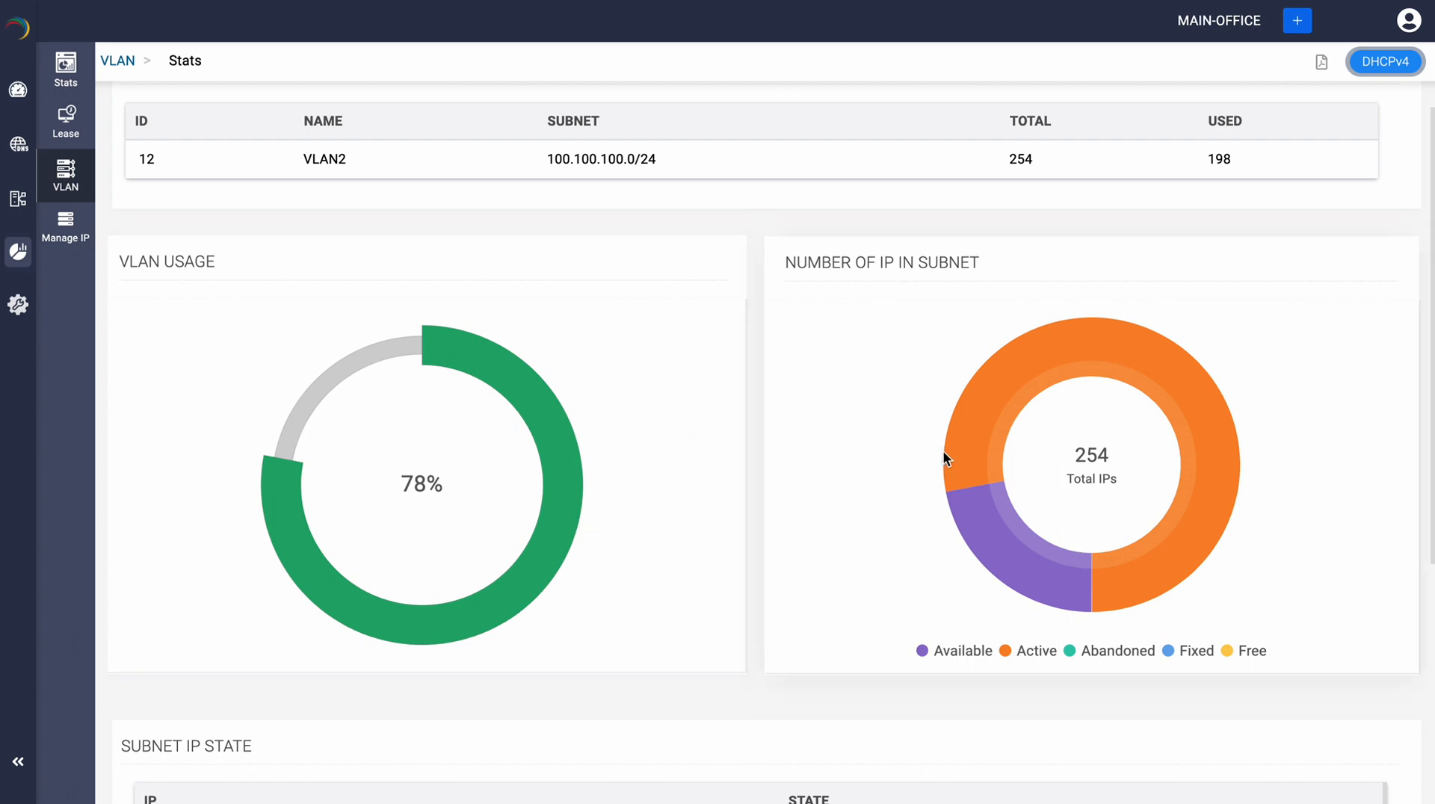
mouse_move(966, 482)
scroll(1241, 662, down, 3)
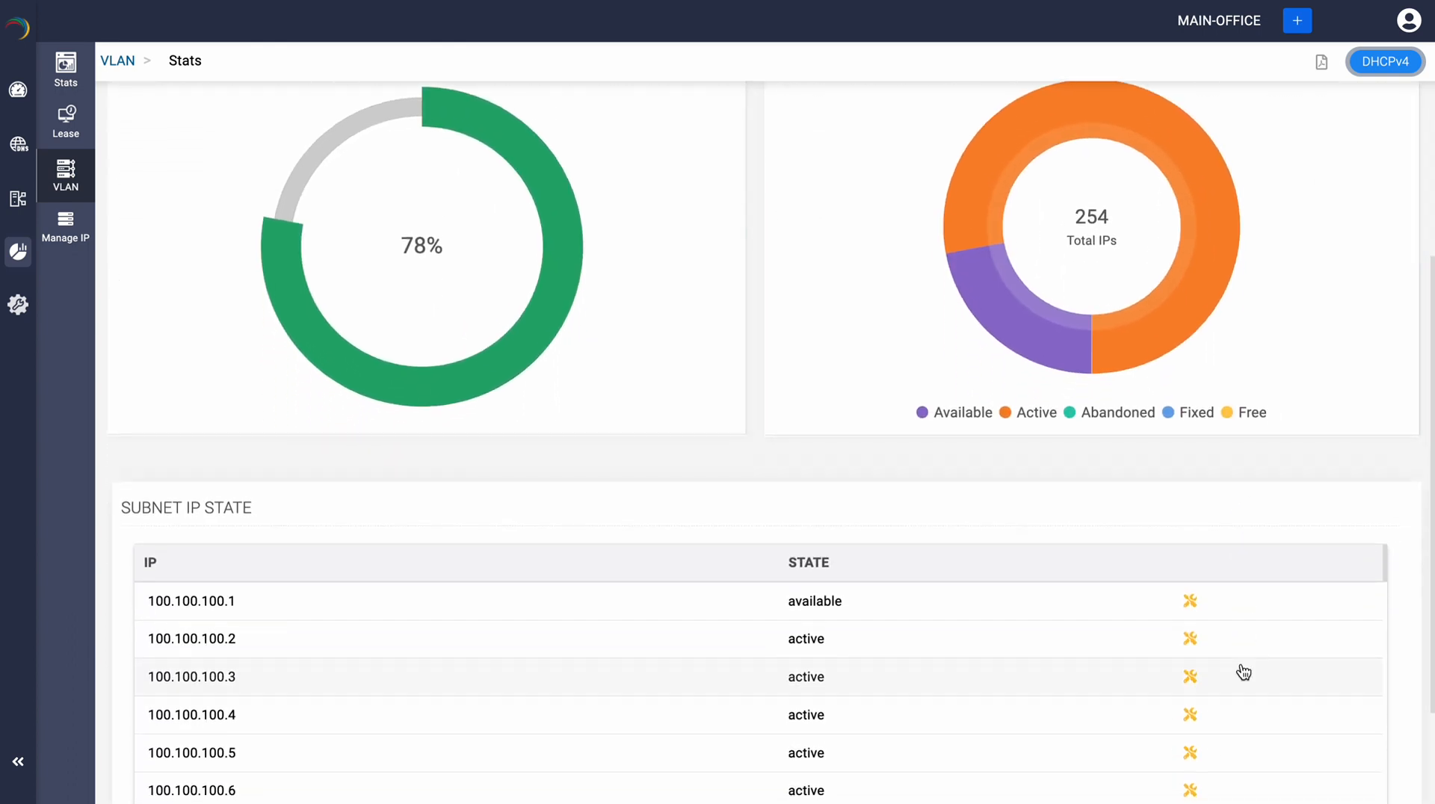
scroll(1243, 671, down, 2)
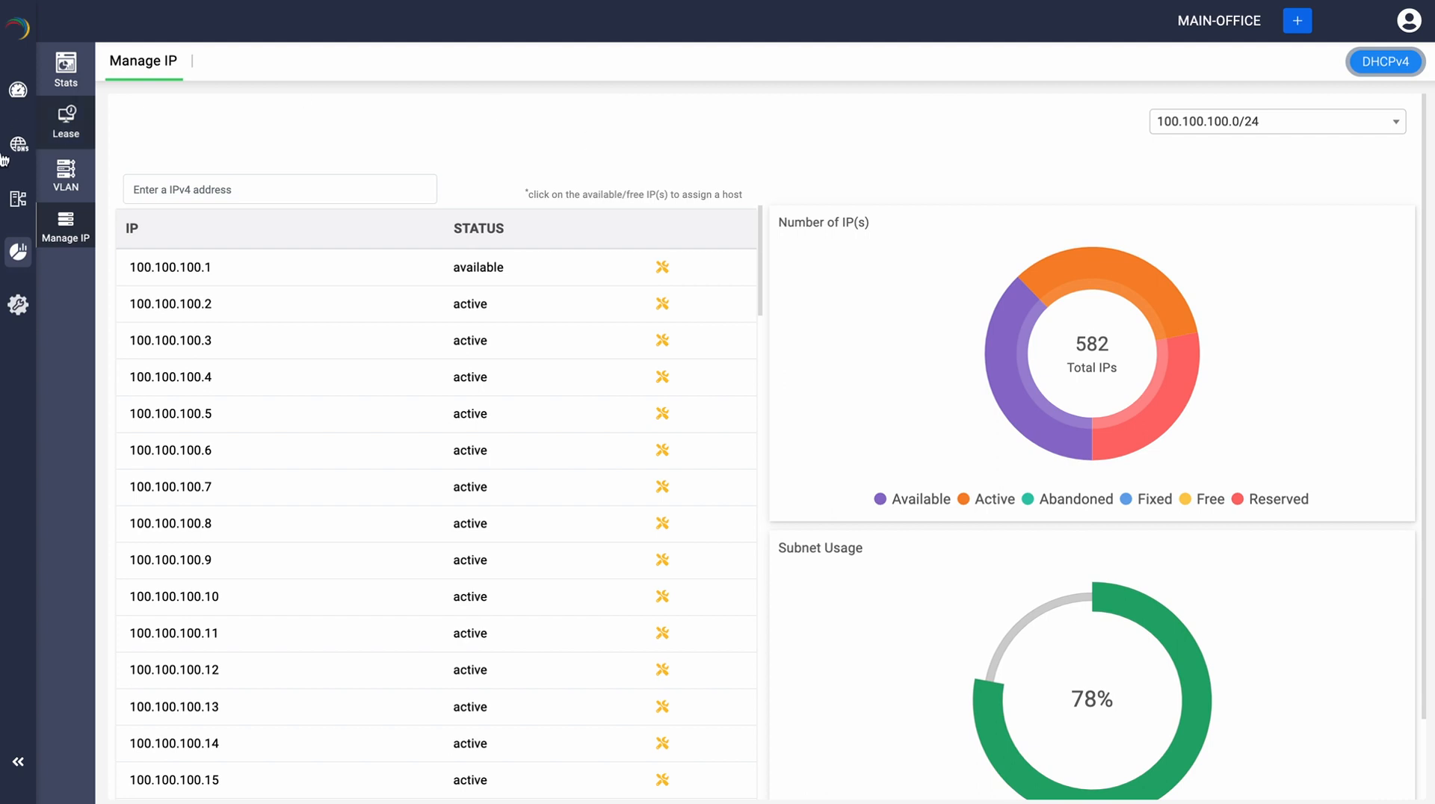
Review the subnets selectable on the Manage IP page, keeping 100.100.100.0/24 selected.
mouse_move(21, 258)
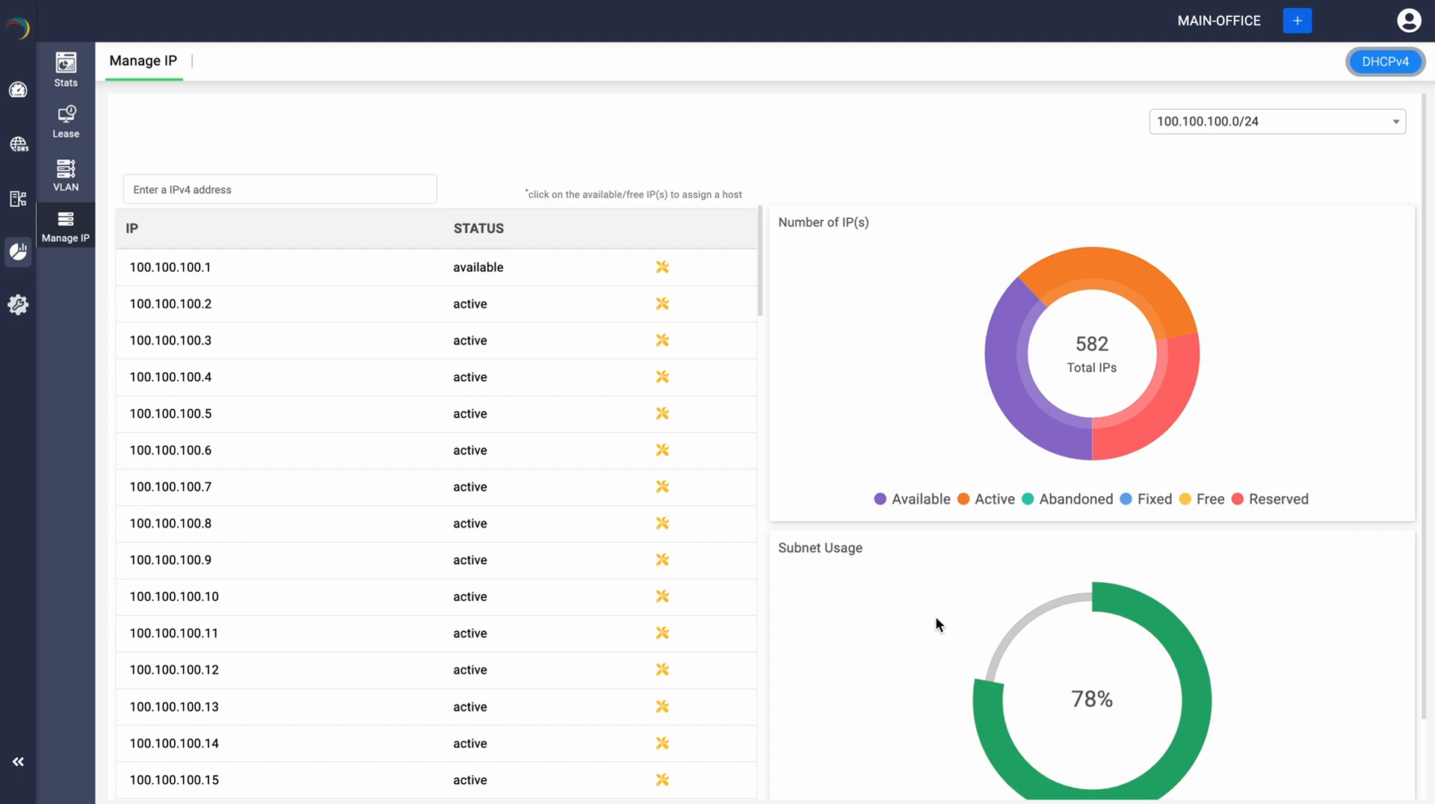
click(1211, 131)
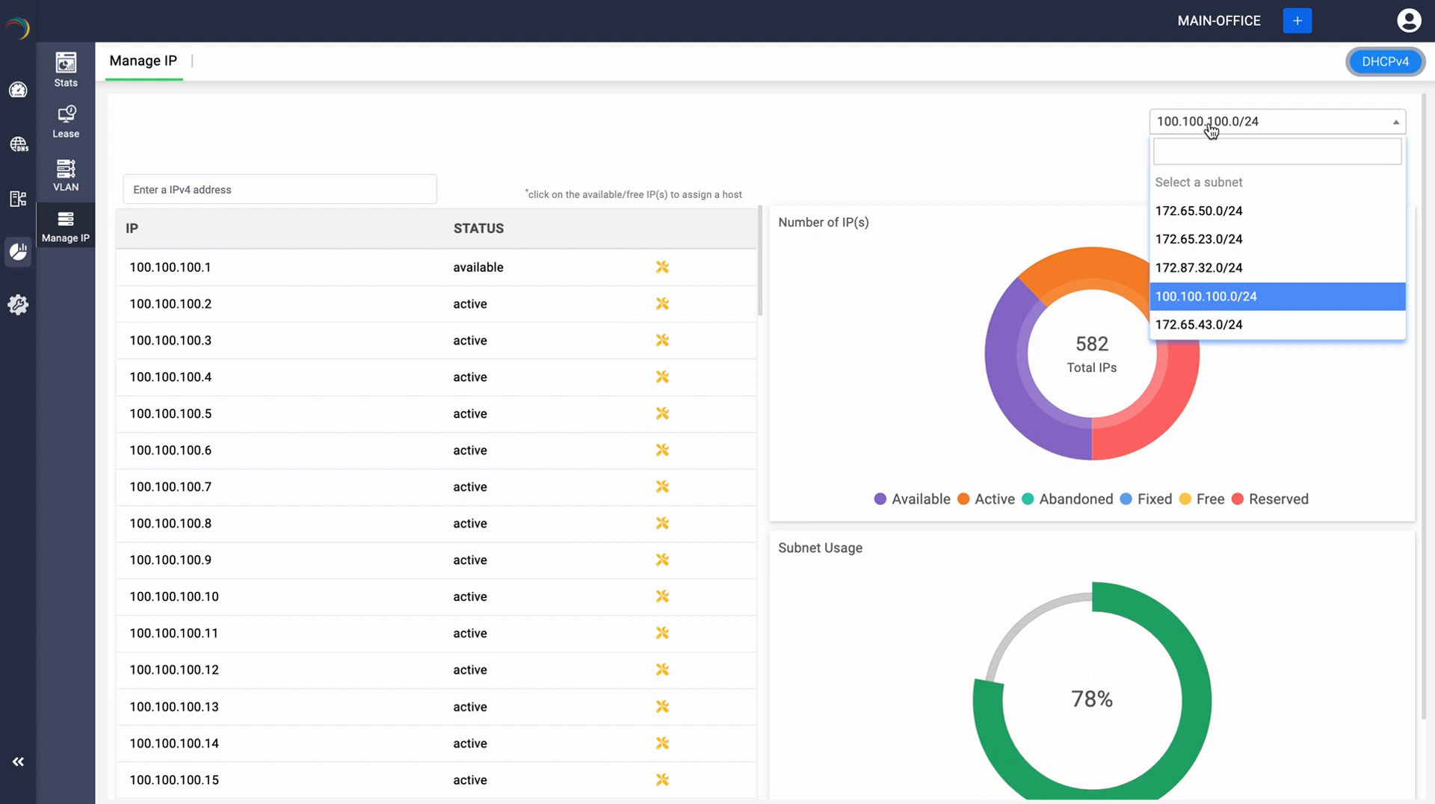
click(1211, 130)
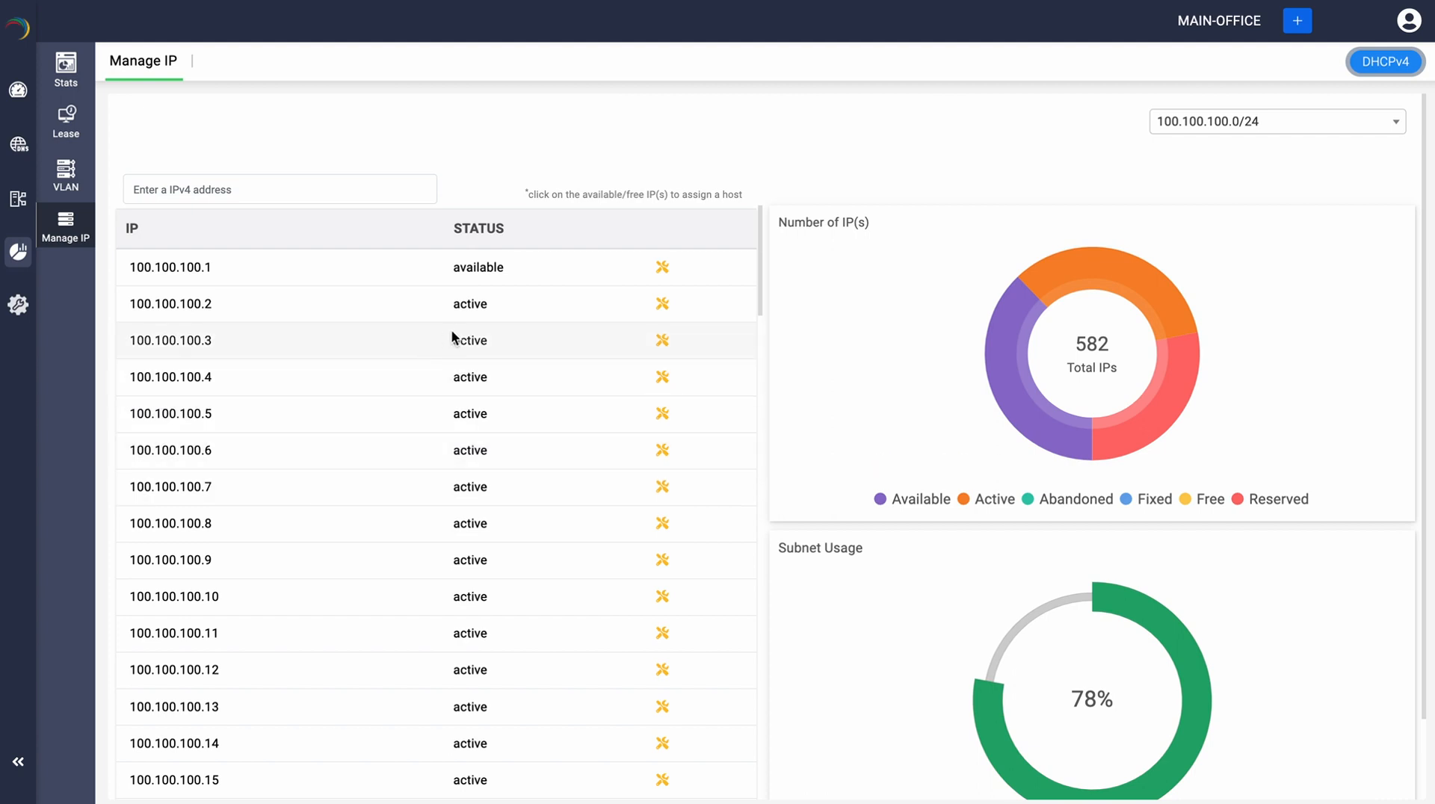
Review the ping and Telnet port tools of IP address 100.100.100.1 and close them.
click(662, 270)
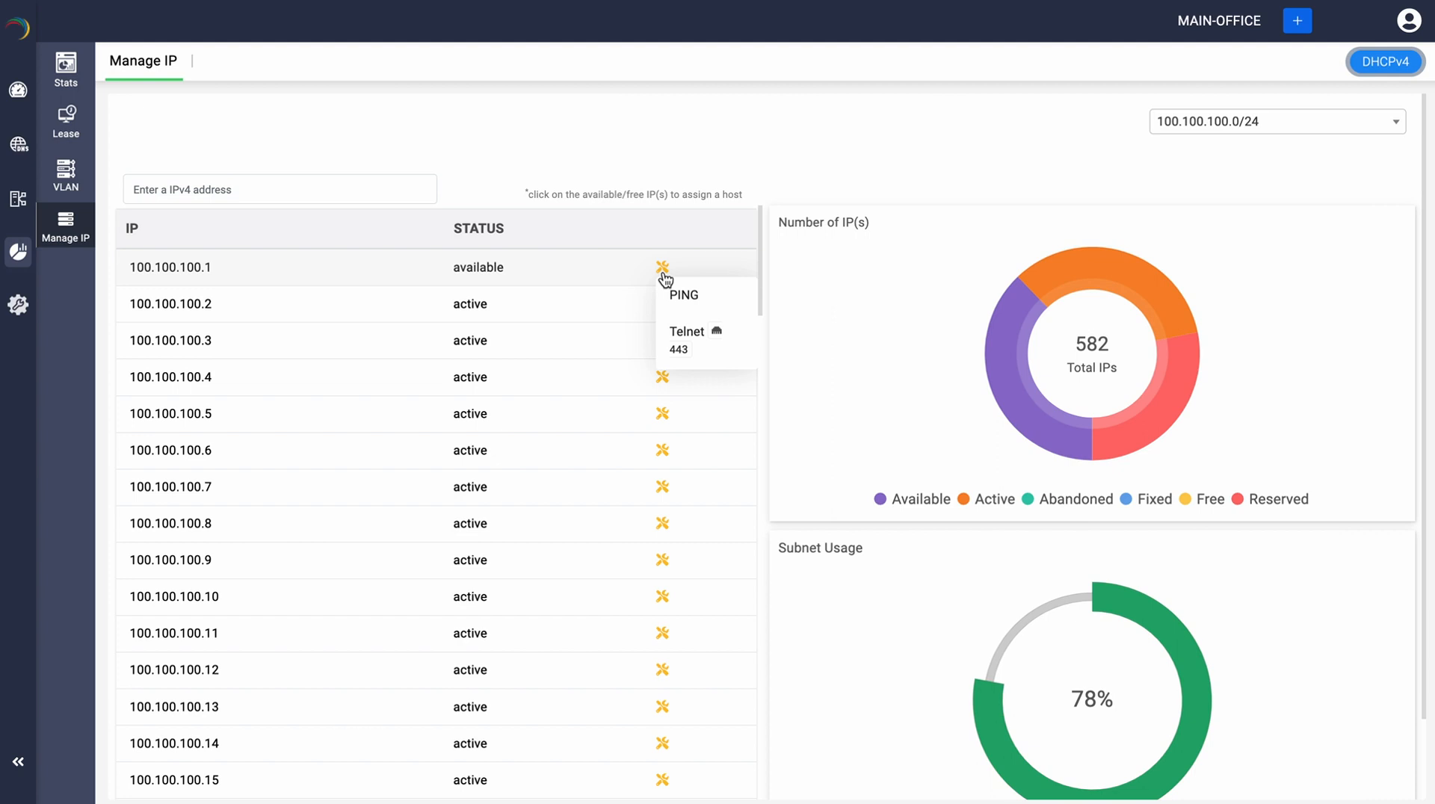
click(695, 331)
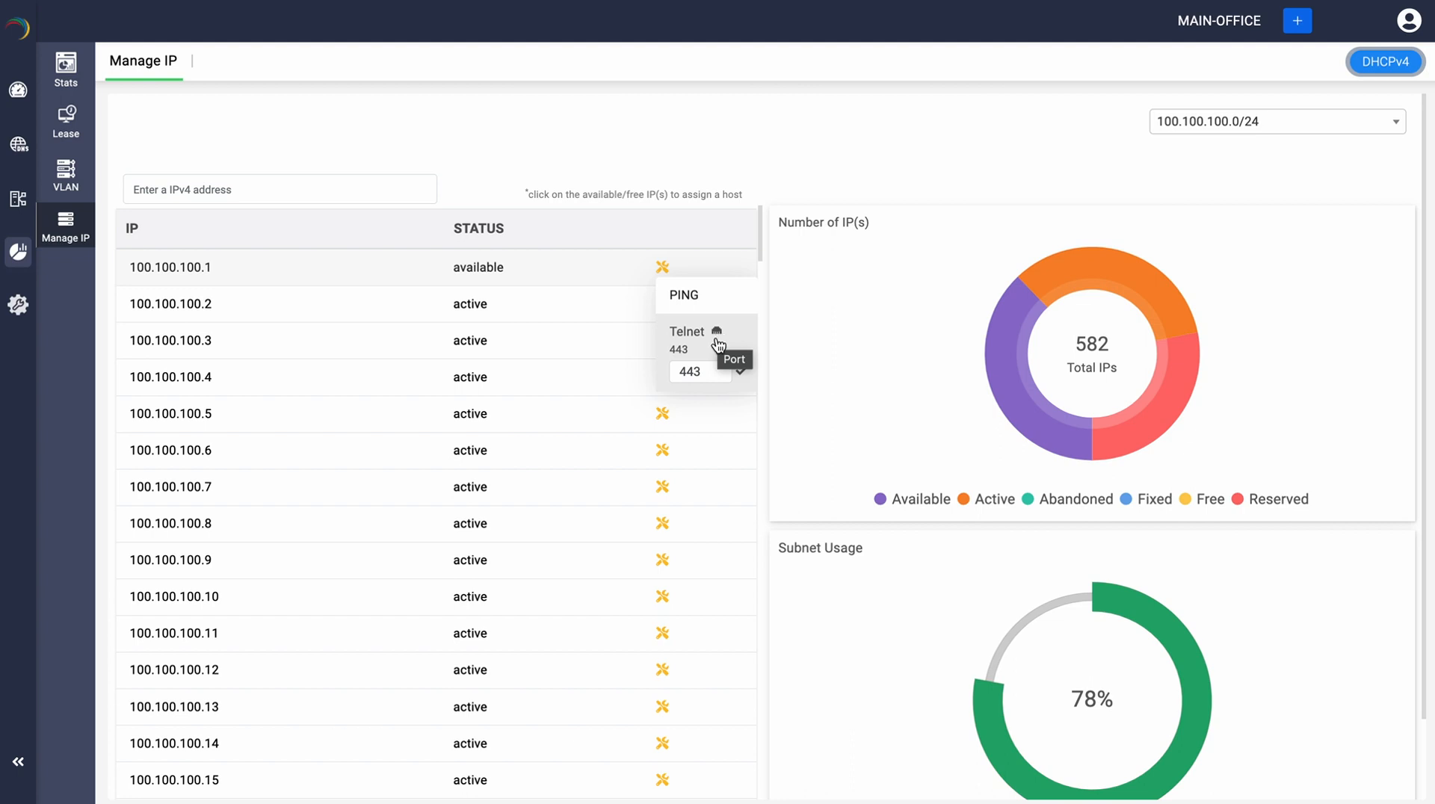
click(354, 226)
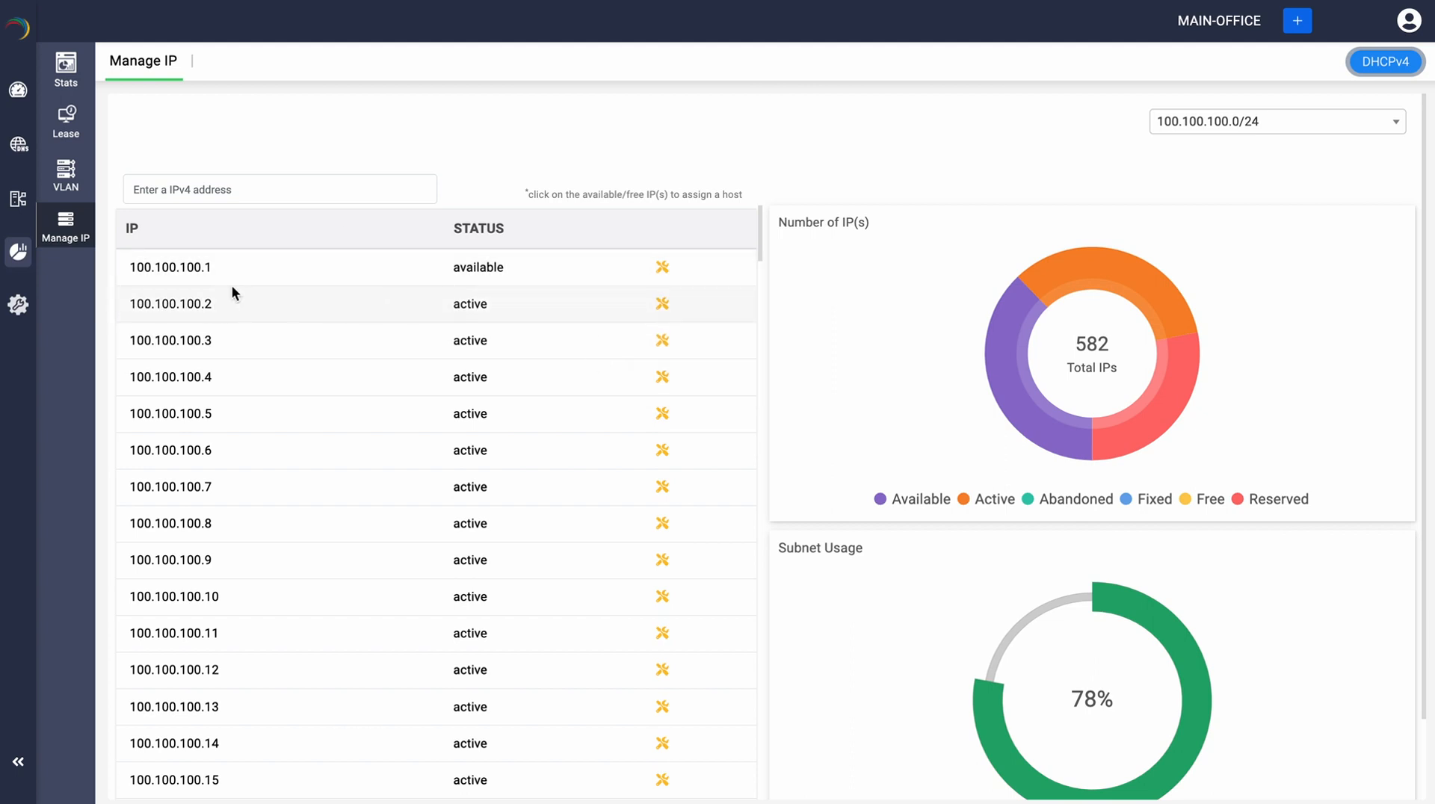
Select the IP address 100.100.100.1 and examine the segments of the IP count chart, including Reserved.
click(182, 266)
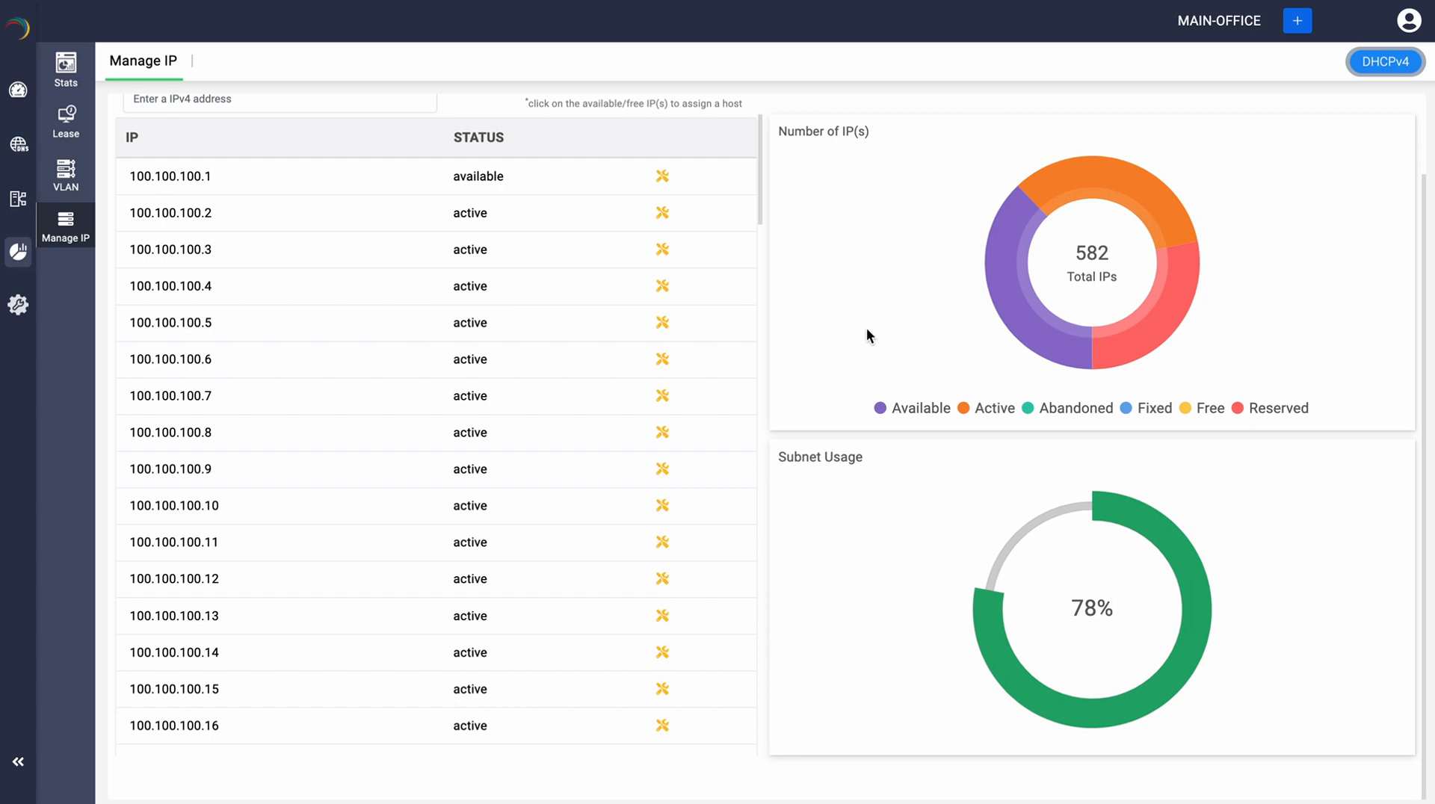
mouse_move(1042, 336)
mouse_move(1164, 348)
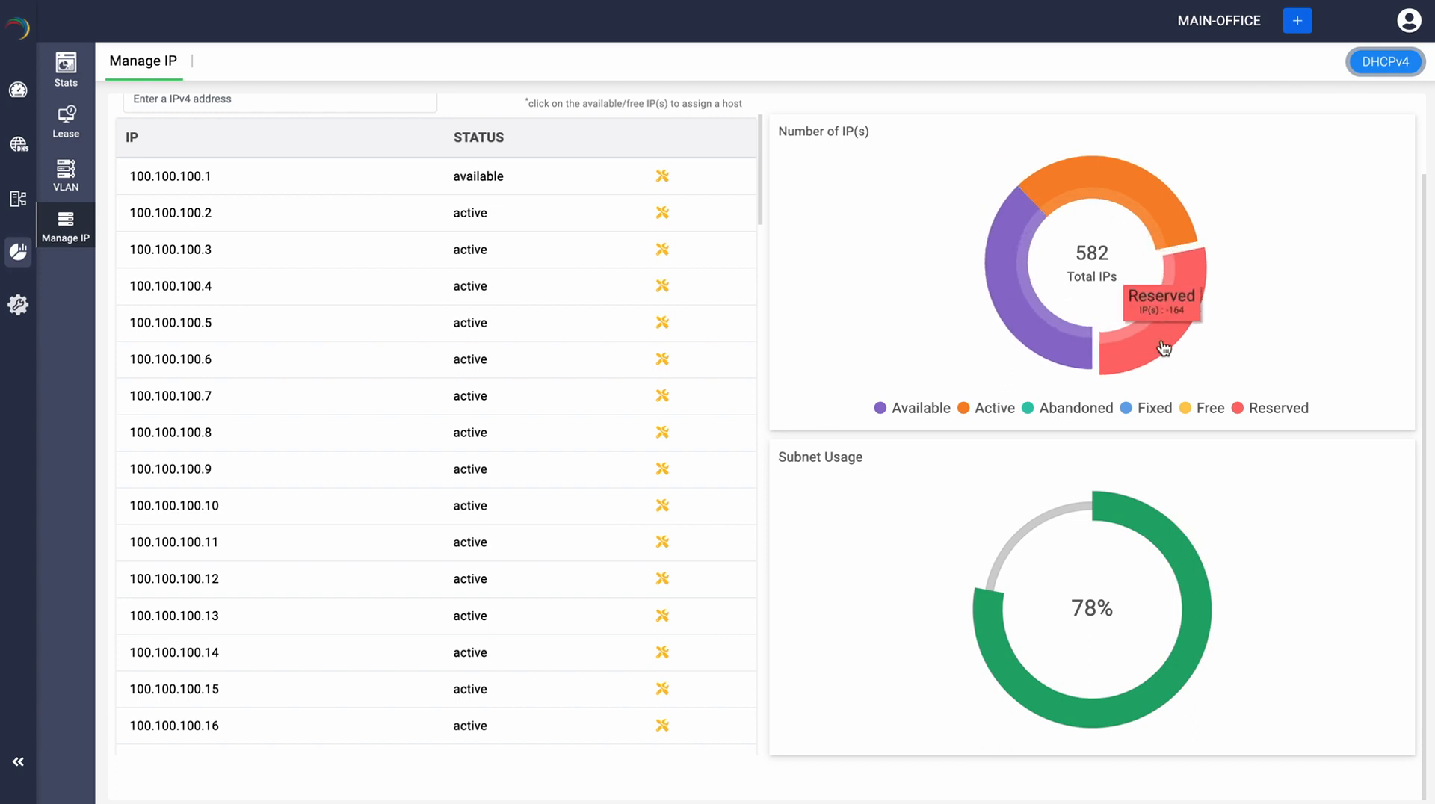